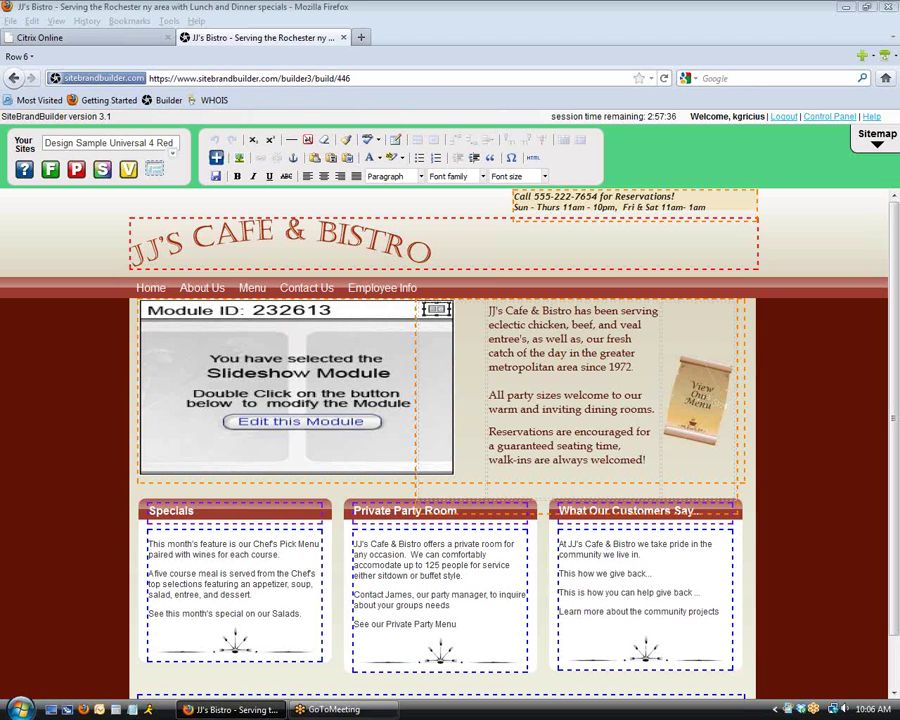
Step: Open the site's Menu page and look over its dining menu sections from Starters through Entrees
click(252, 289)
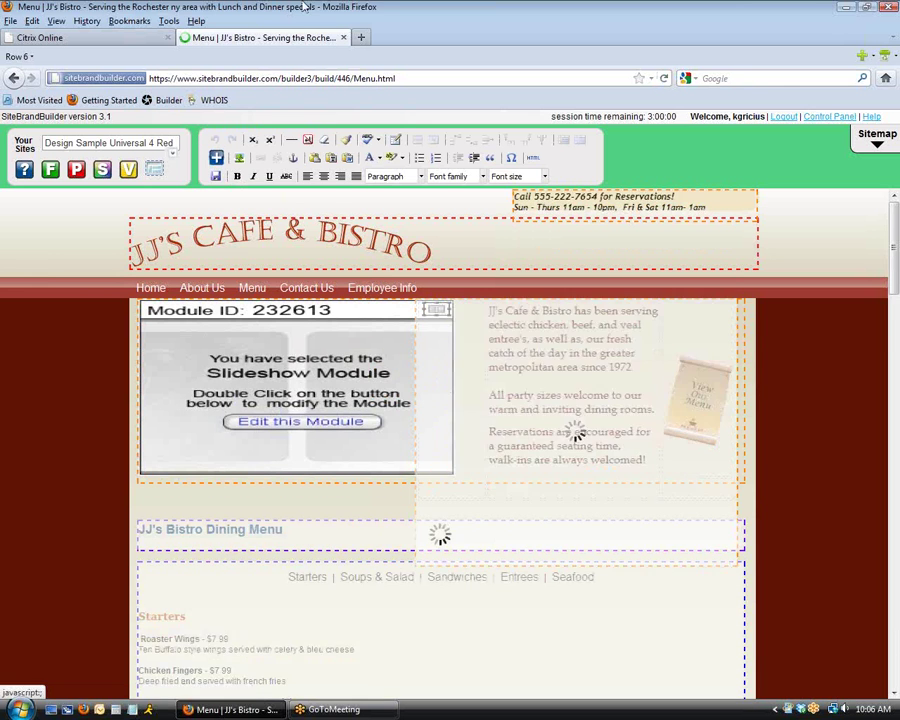
scroll(290, 415, down, 5)
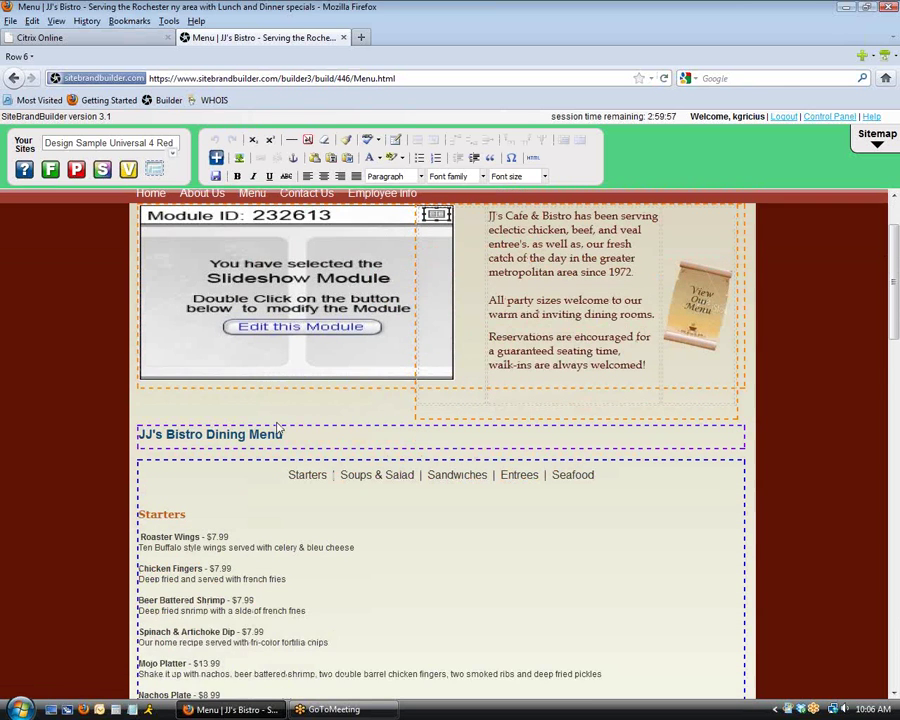
scroll(197, 440, down, 13)
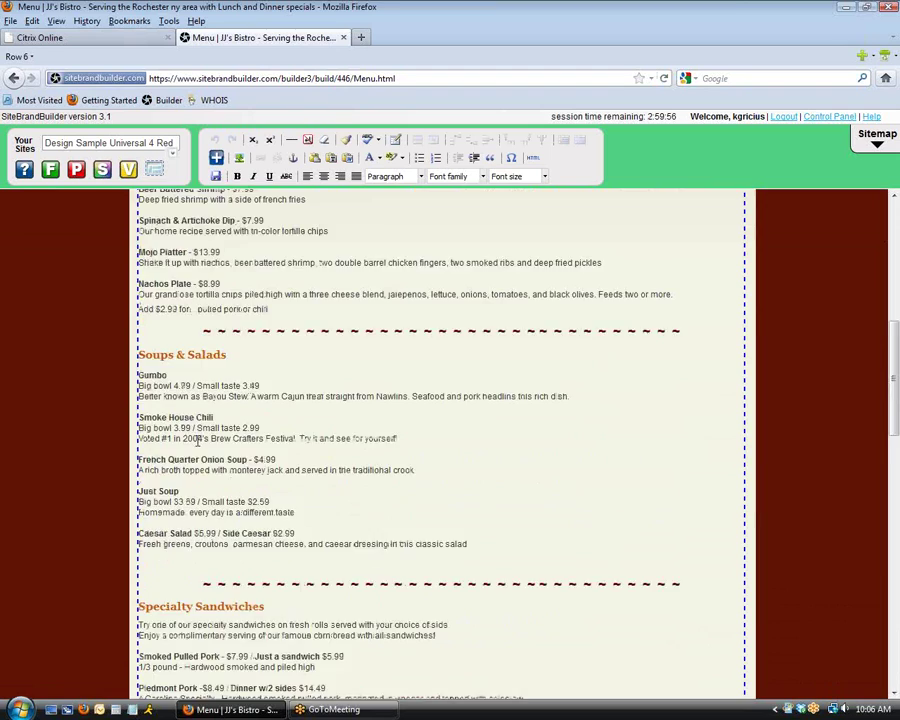
scroll(204, 400, down, 11)
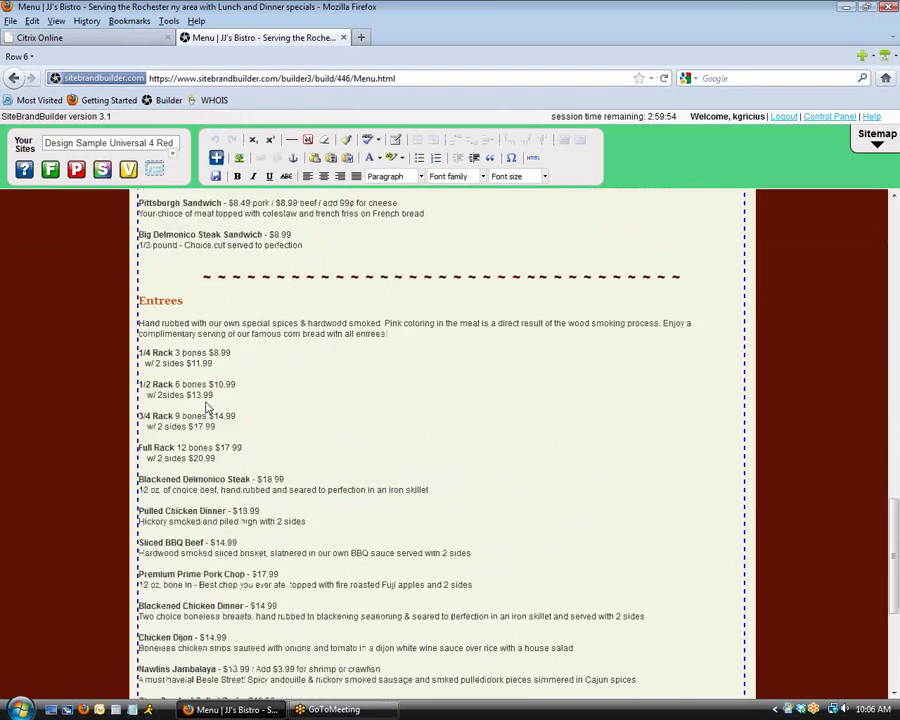
scroll(205, 403, up, 4)
scroll(205, 403, up, 8)
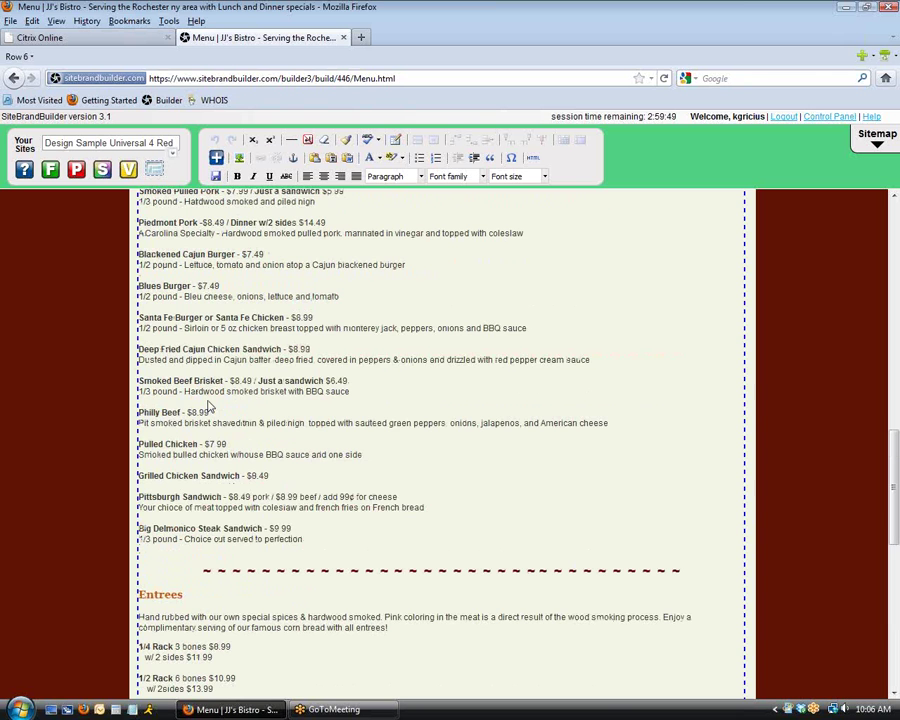
scroll(210, 405, up, 17)
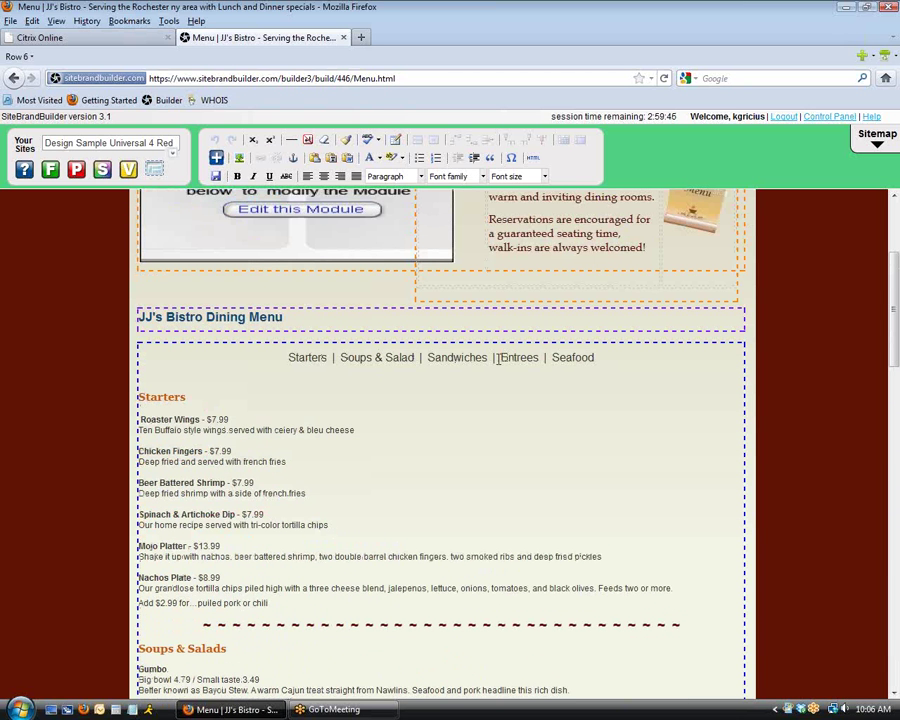
scroll(459, 362, down, 16)
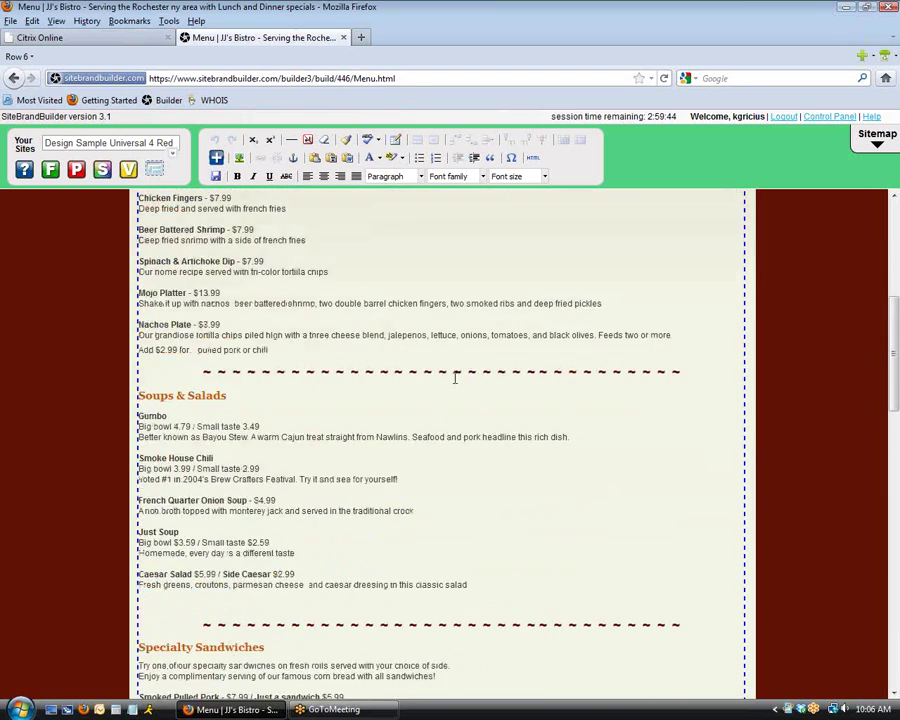
scroll(93, 553, up, 5)
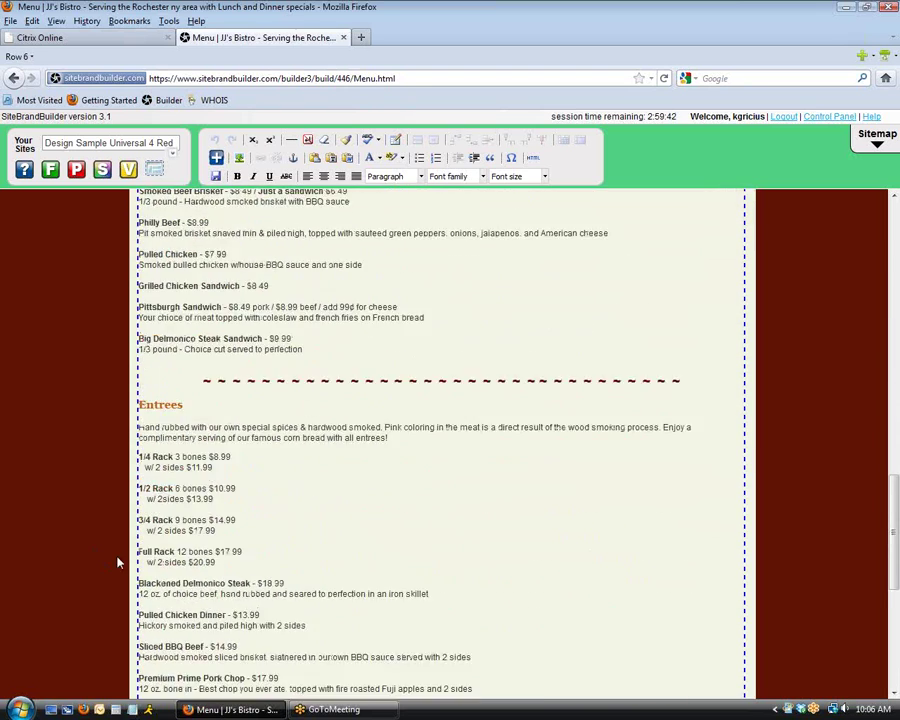
scroll(175, 555, up, 15)
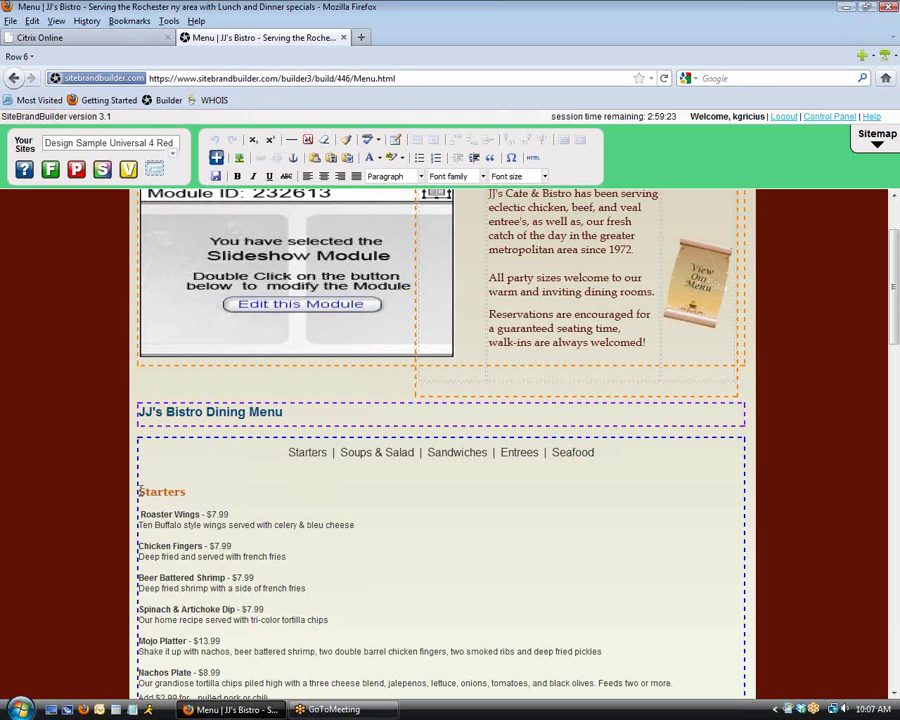
Step: Insert an anchor before the Starters heading and an anchor named "soups" before the Soups & Salads heading
click(156, 489)
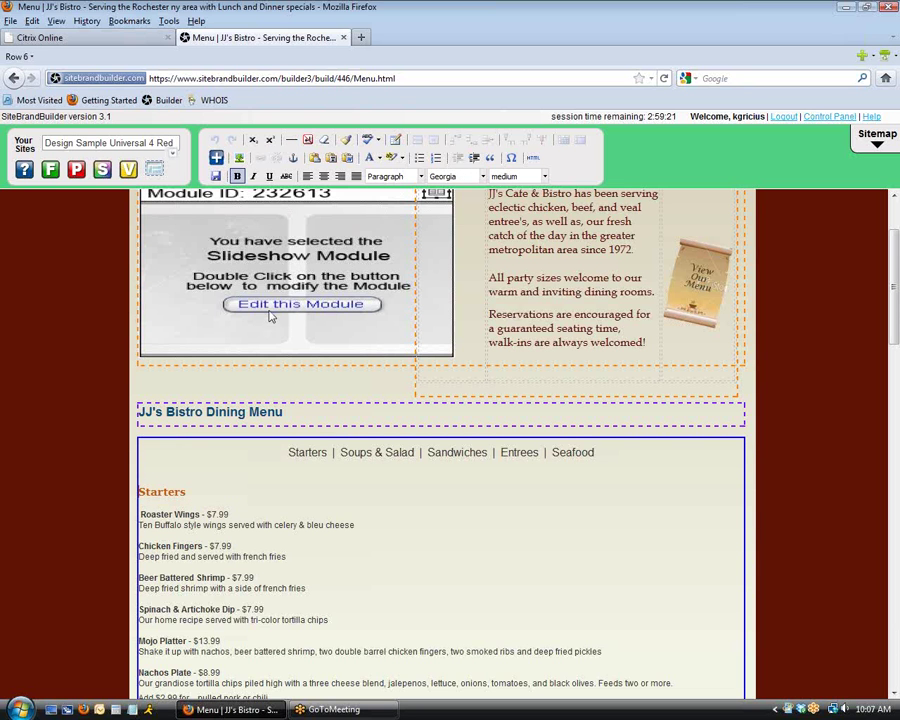
click(293, 159)
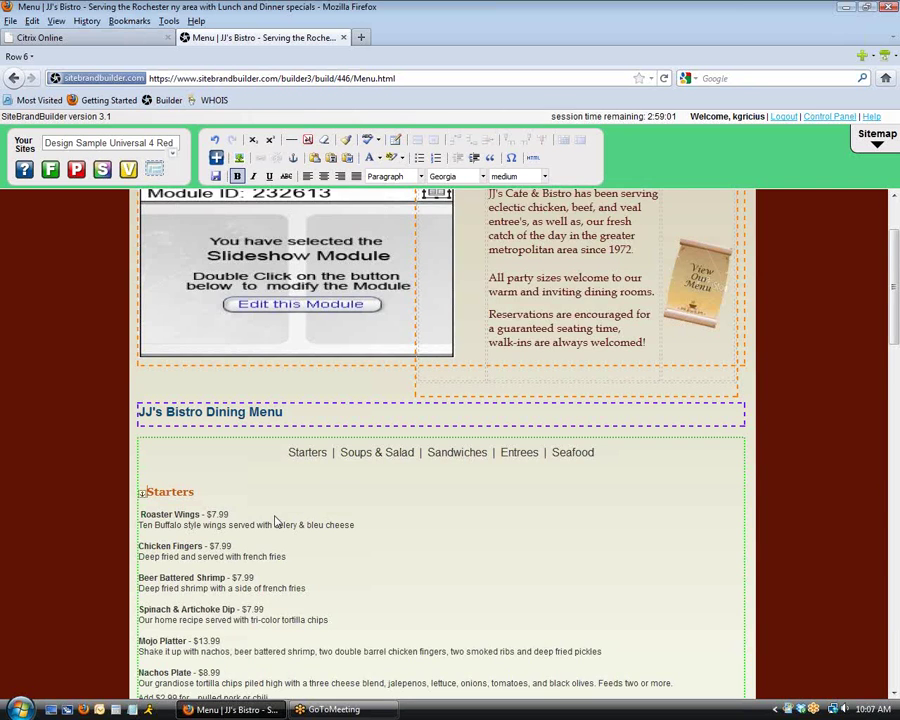
scroll(273, 521, down, 4)
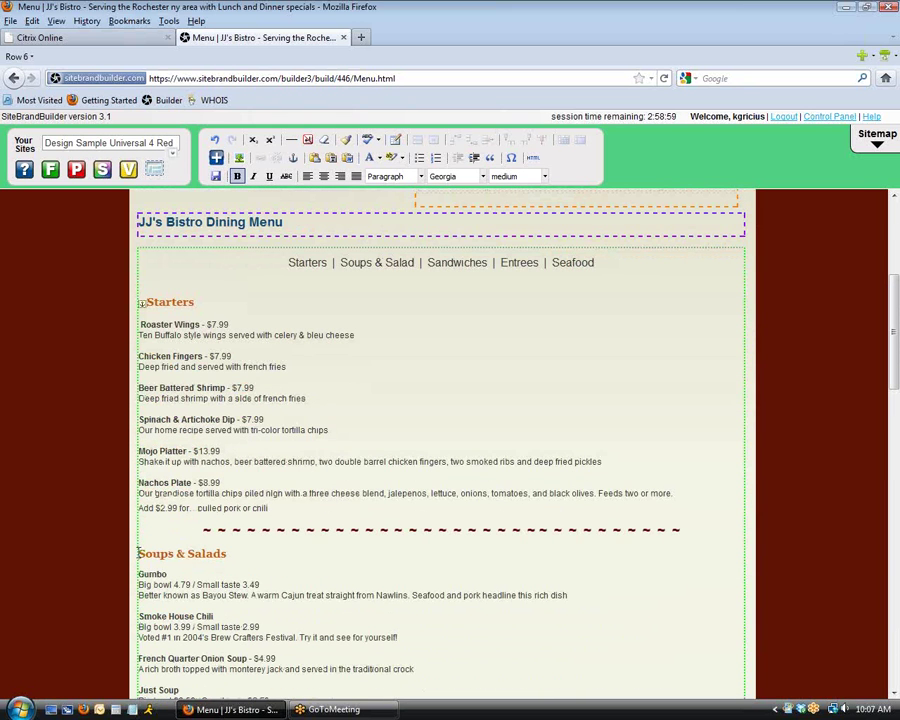
click(290, 157)
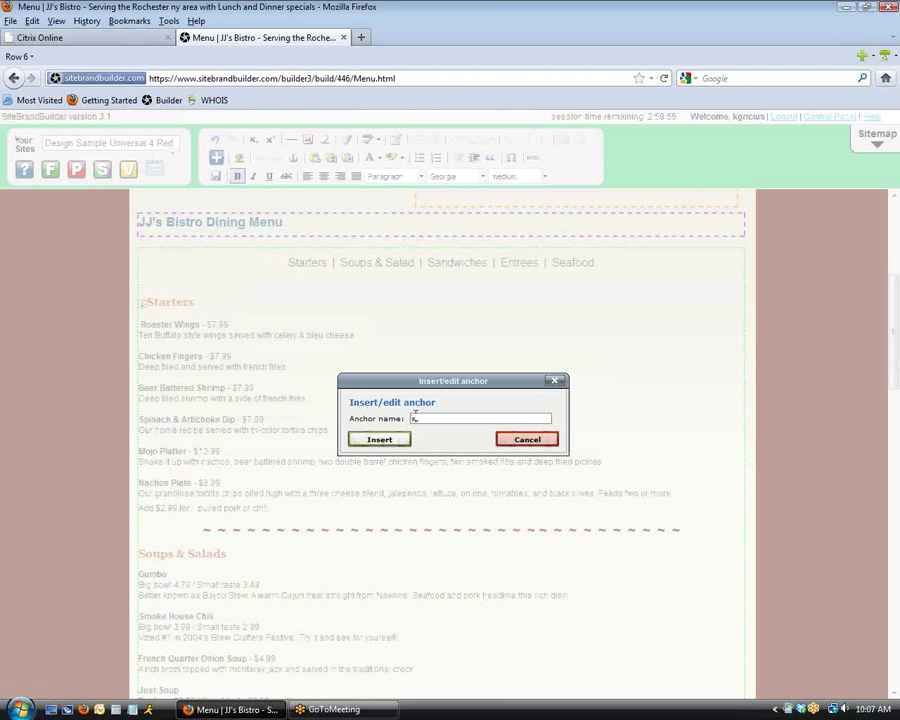
click(381, 443)
Step: Insert an anchor named "sandwich" at the Specialty Sandwiches heading
scroll(355, 505, down, 3)
scroll(355, 507, down, 2)
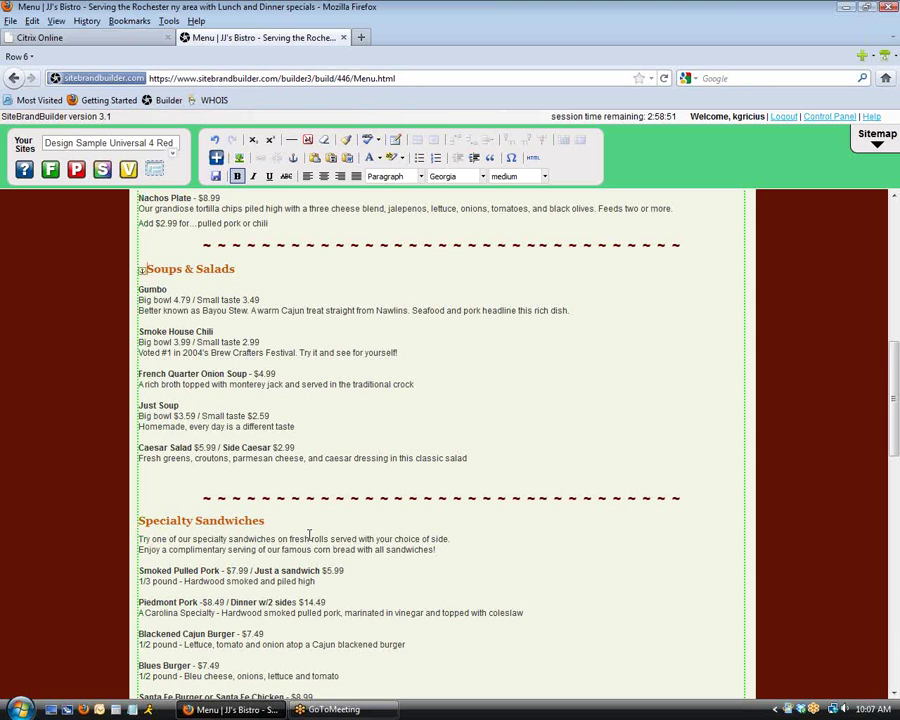
drag(262, 521, 140, 520)
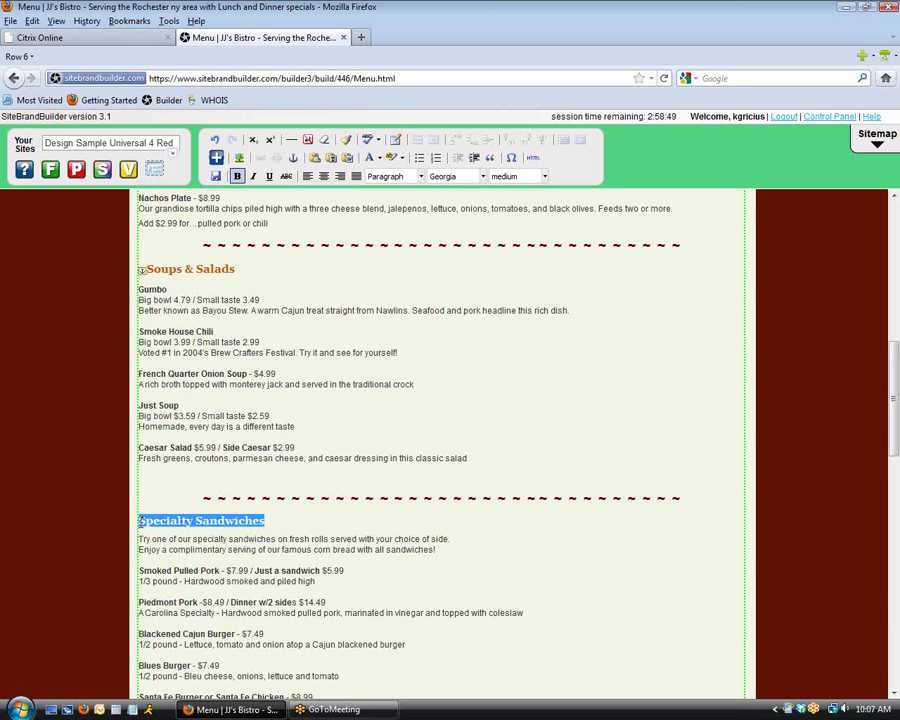
click(293, 160)
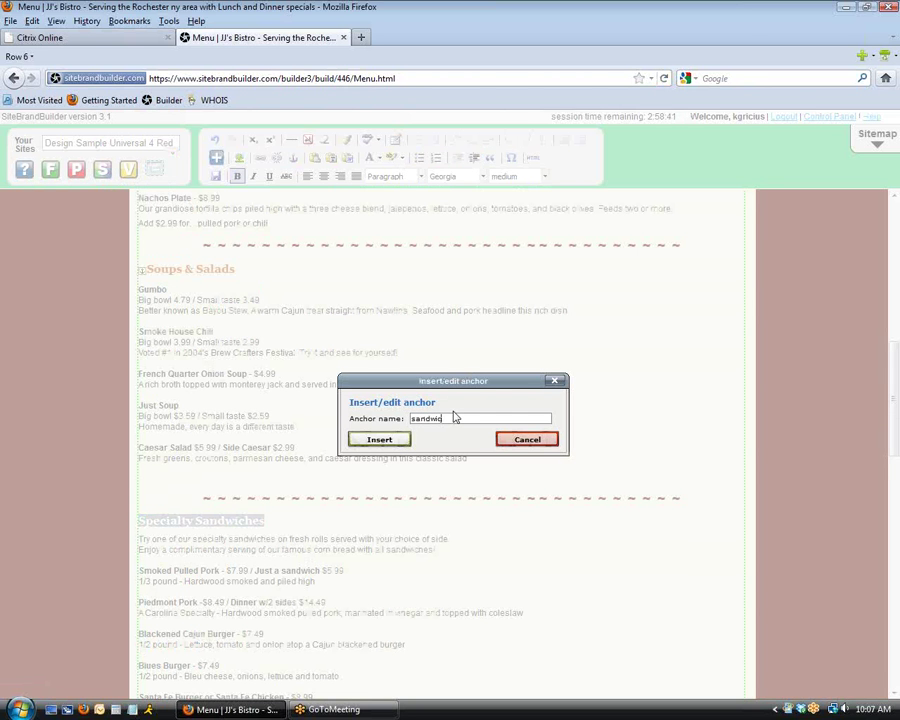
text(sandwich)
click(380, 439)
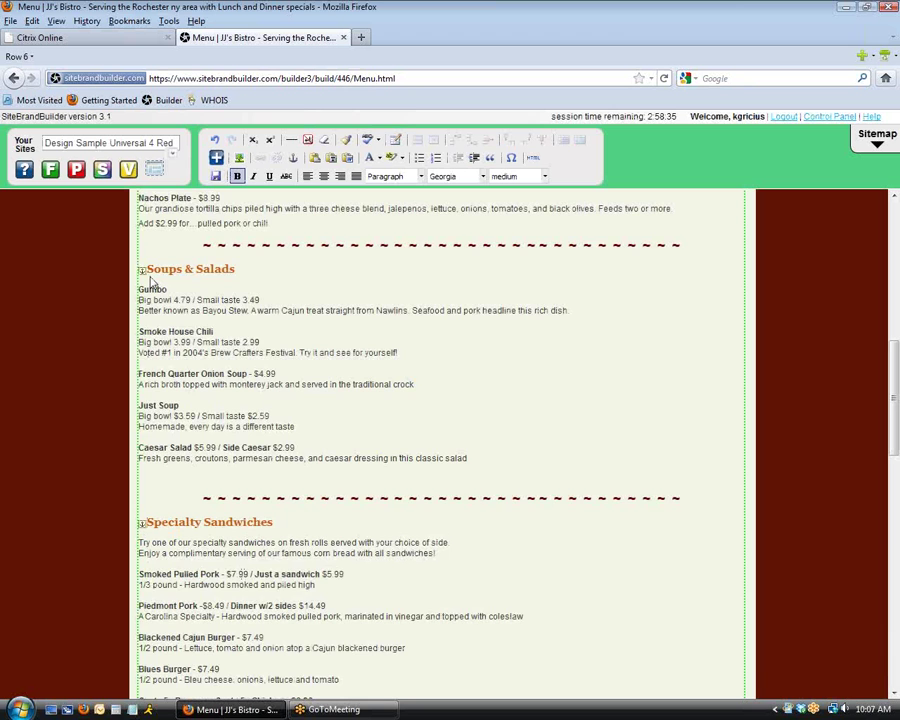
Step: Insert an anchor named "entree" before the Entrees heading
scroll(170, 482, down, 3)
scroll(176, 485, down, 4)
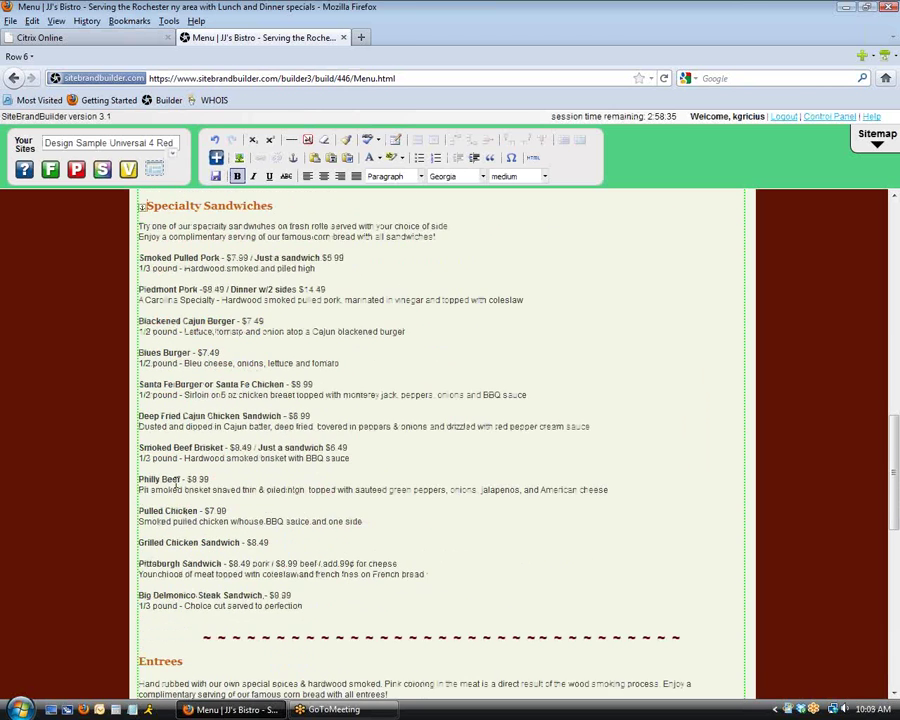
click(295, 159)
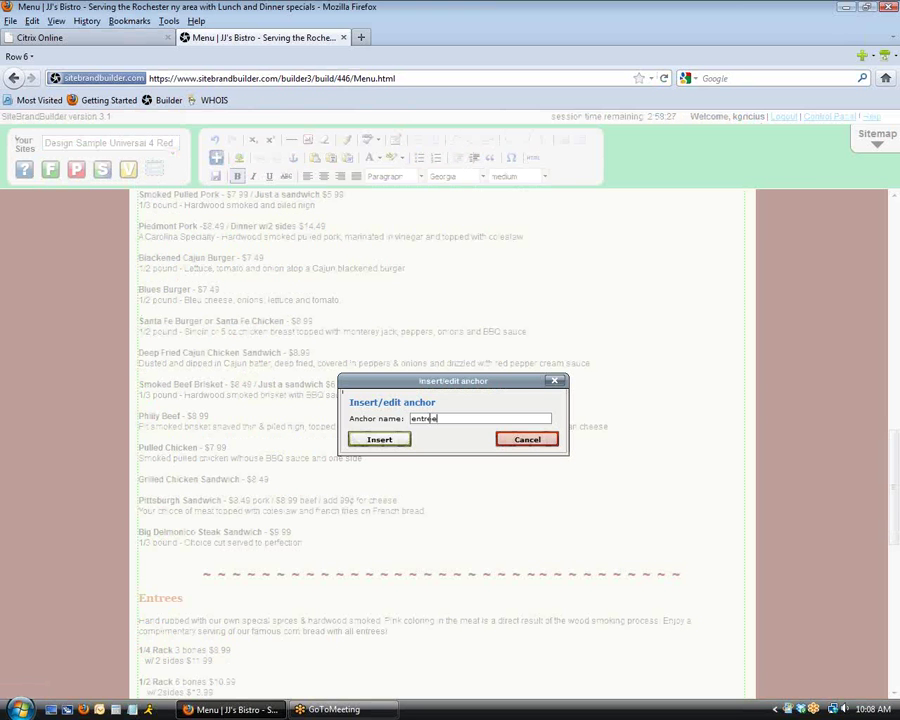
click(380, 440)
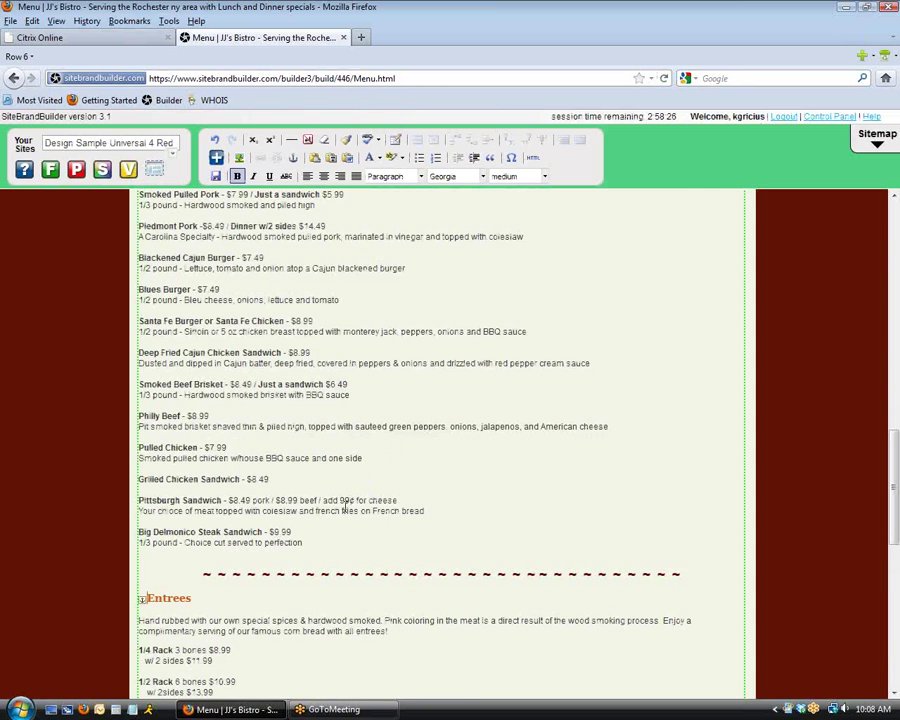
Step: Insert an anchor named "seafood" before the Seafood heading
scroll(346, 514, down, 3)
scroll(346, 514, down, 5)
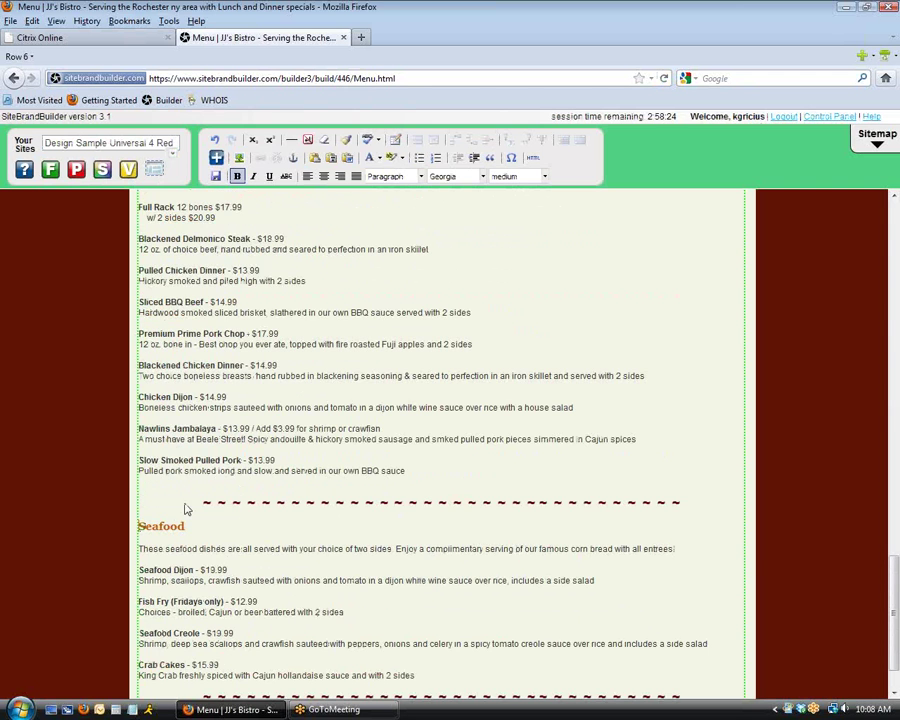
click(293, 160)
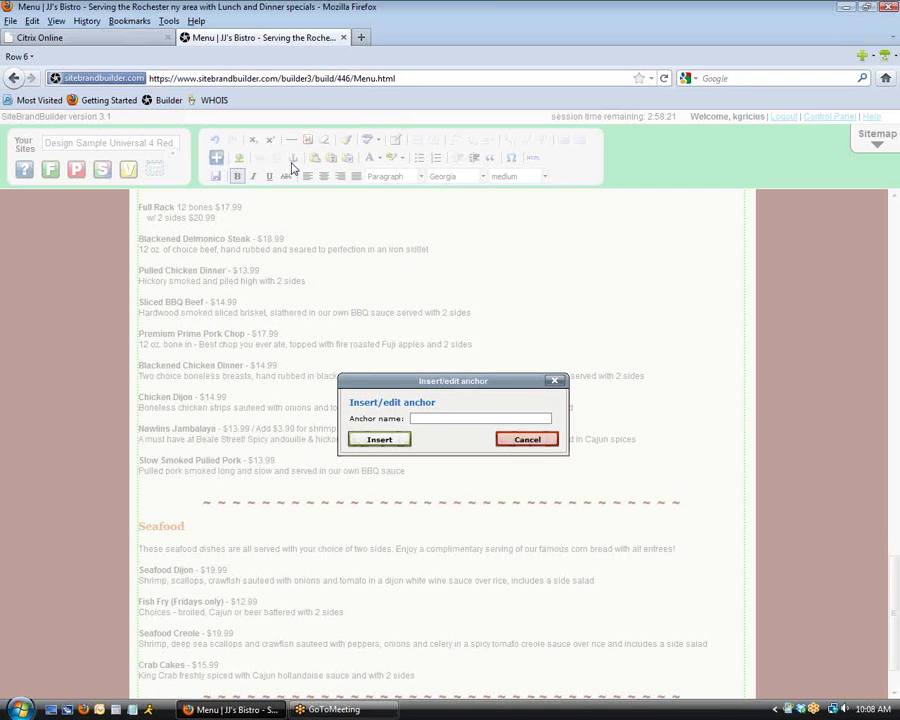
text(seafood)
click(379, 439)
Step: Check the name of the anchor at the Entrees heading and leave it as it is
scroll(352, 501, down, 1)
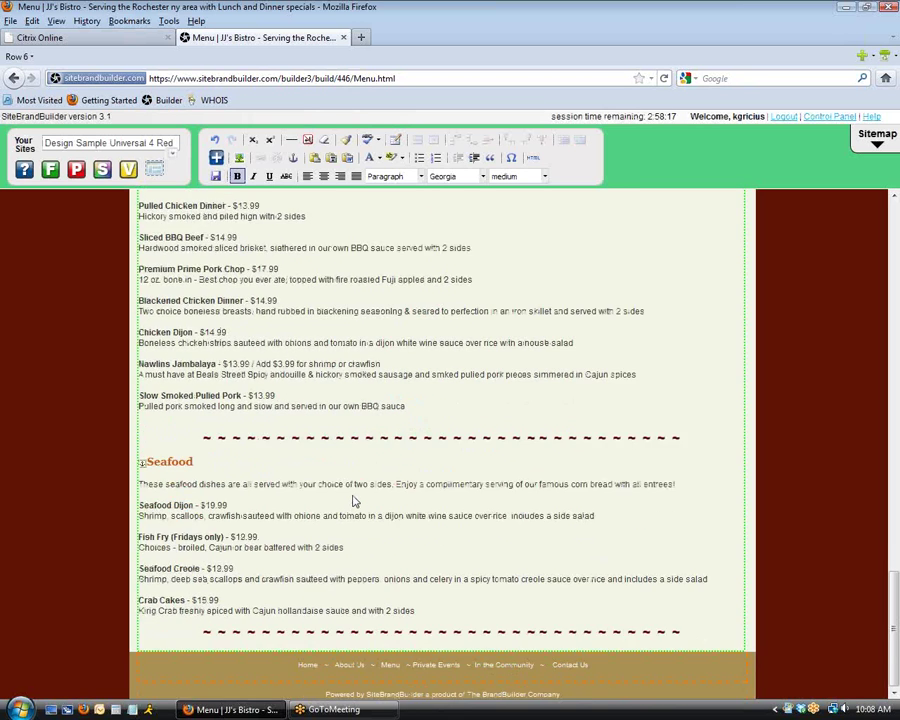
scroll(355, 494, up, 3)
scroll(355, 494, down, 2)
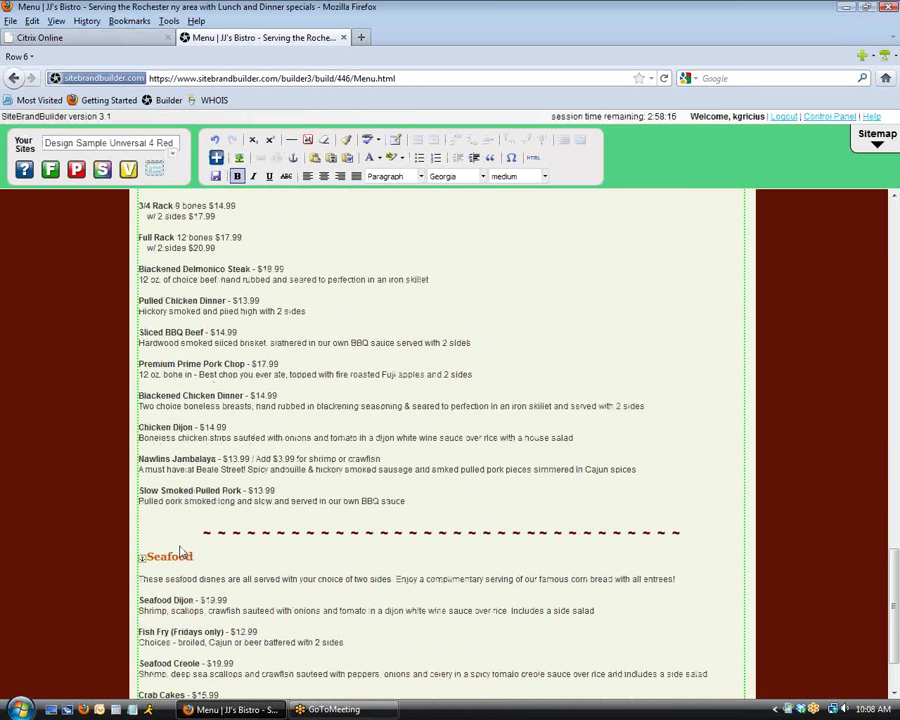
scroll(143, 557, up, 4)
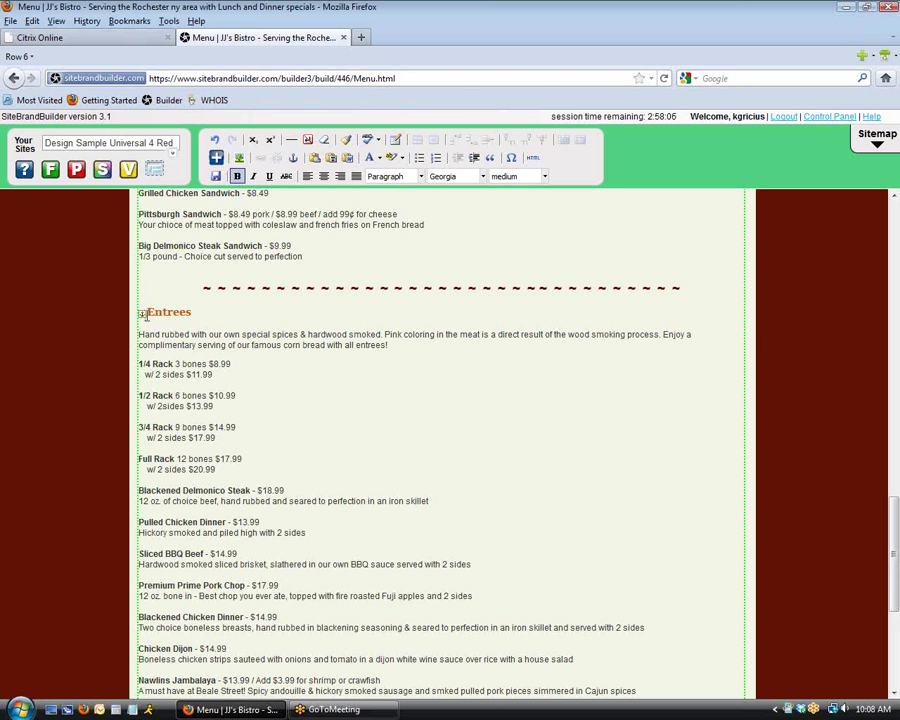
click(145, 318)
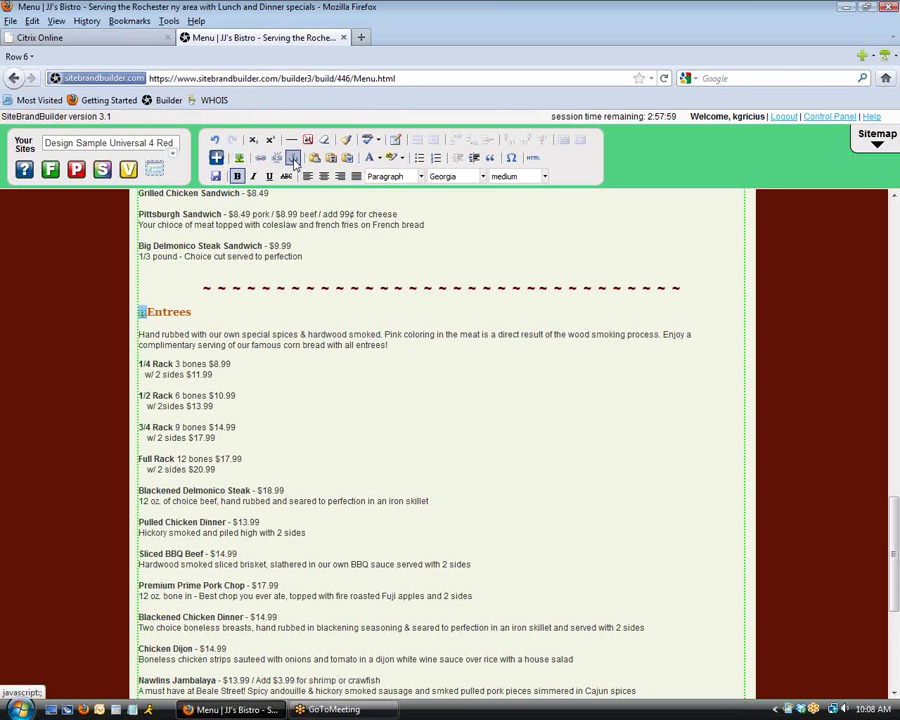
click(292, 159)
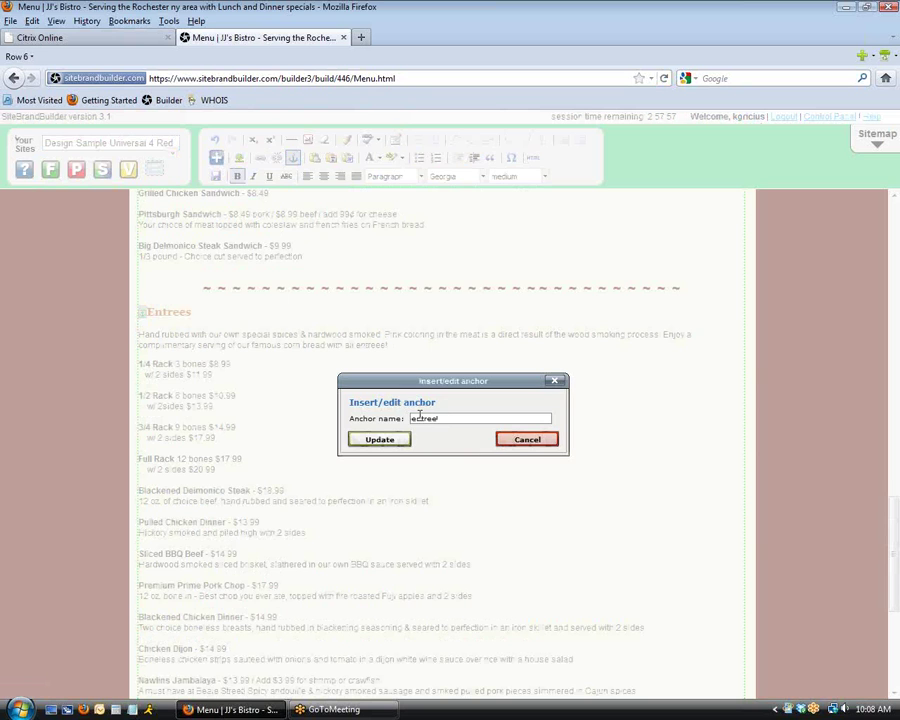
click(518, 439)
Step: Link the word Starters in the section list above the dining menu to the URL "#starters"
scroll(386, 370, up, 5)
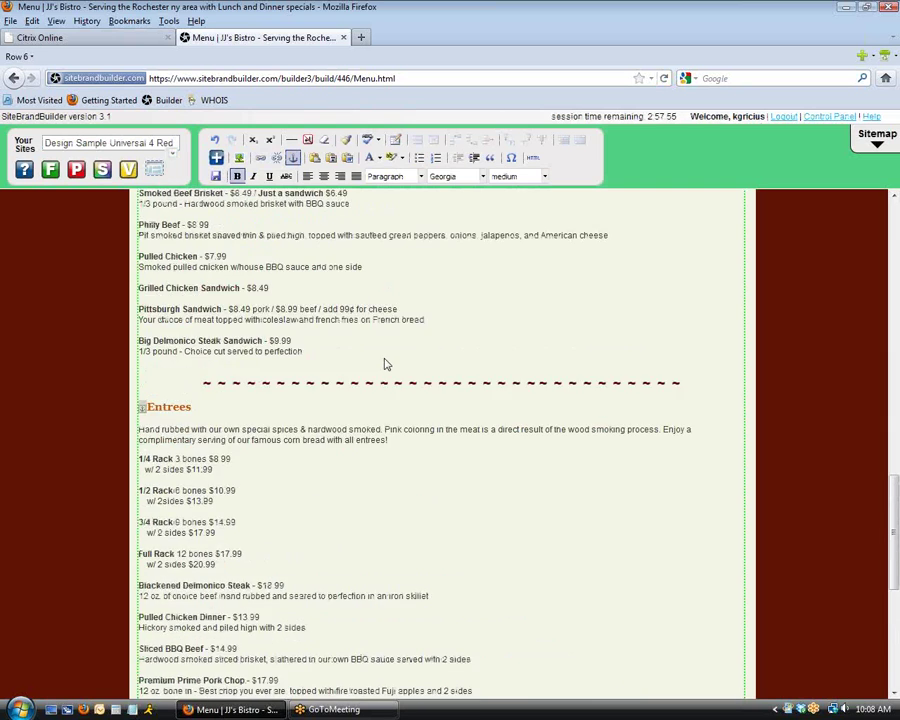
scroll(385, 378, up, 10)
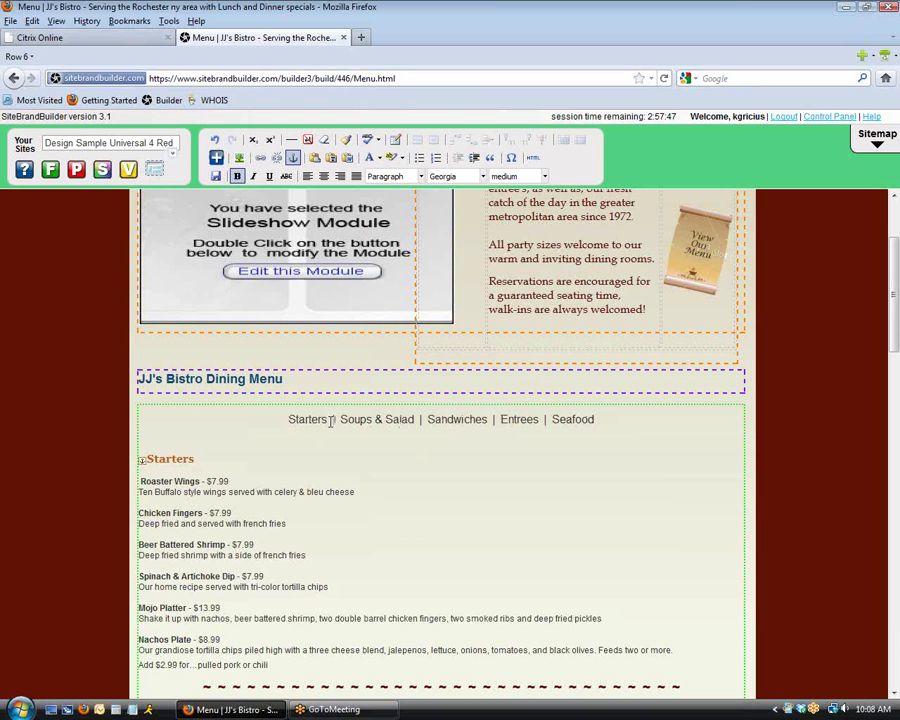
drag(329, 420, 288, 420)
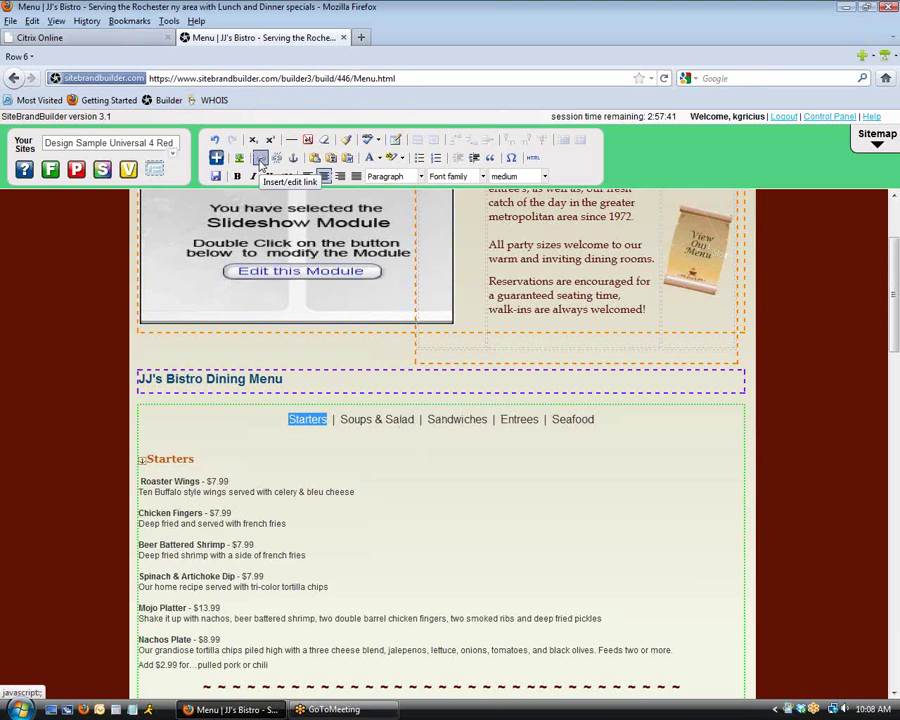
click(260, 158)
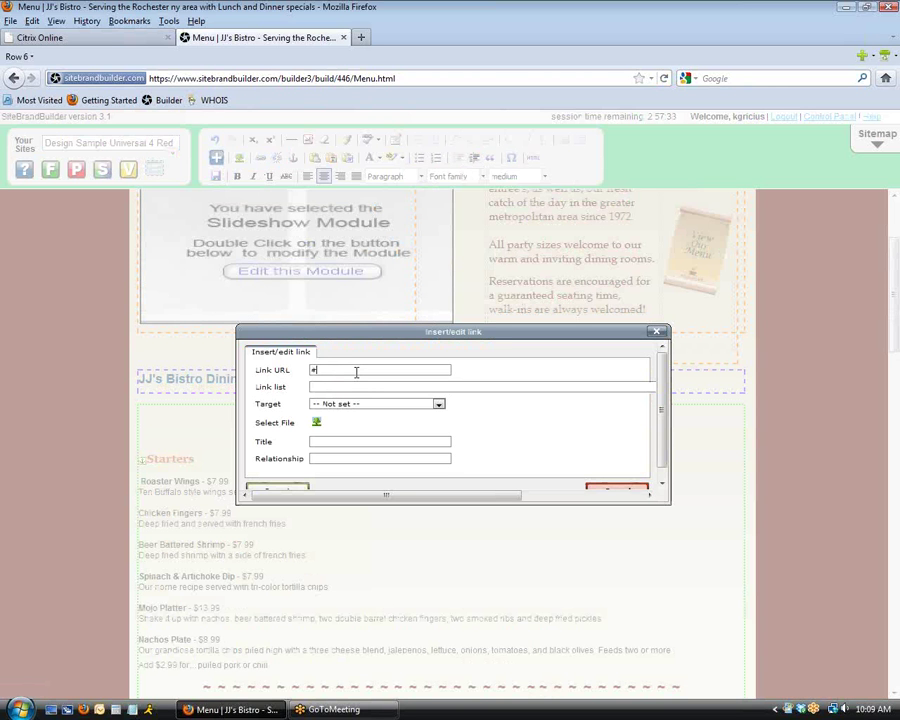
text(#starters)
click(299, 492)
Step: Check the name of the anchor at the Soups & Salads heading without changing it
scroll(240, 480, down, 3)
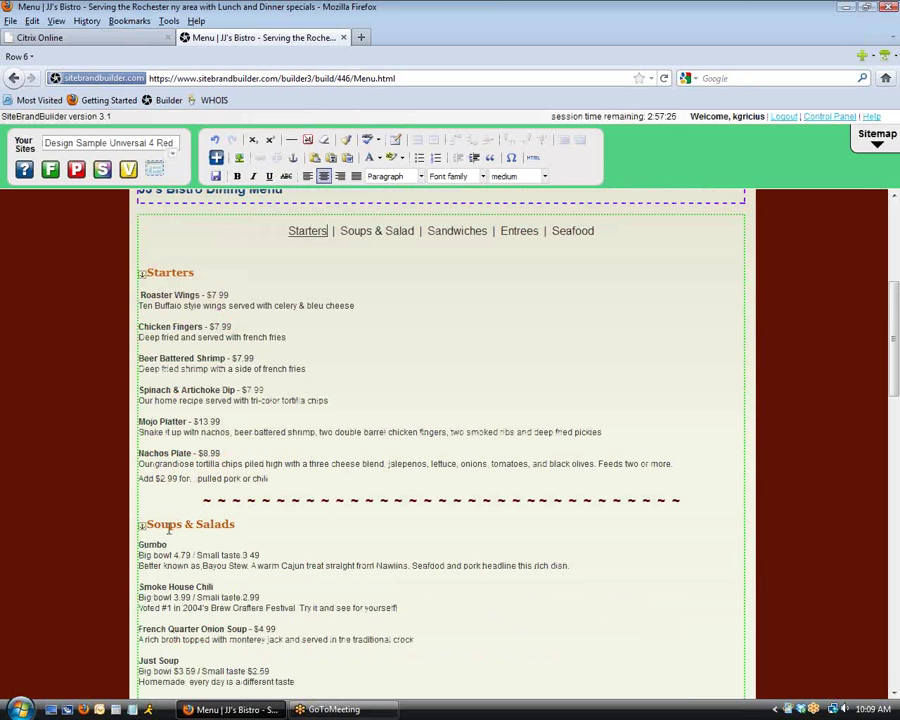
drag(341, 231, 403, 231)
click(142, 524)
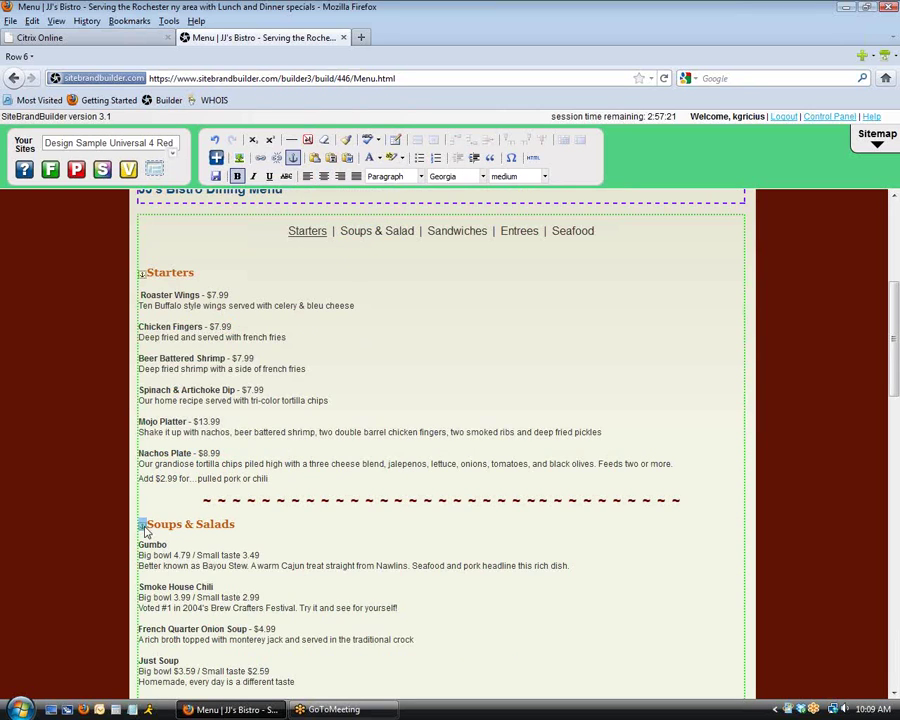
click(293, 157)
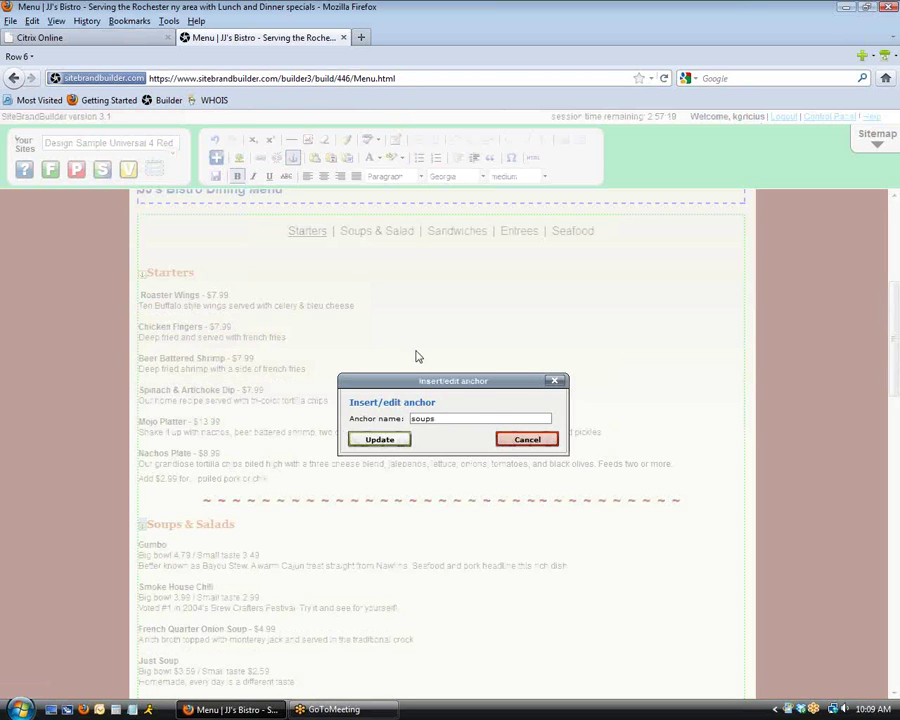
click(528, 440)
Step: Link the words Soups & Salad in the section list above the dining menu to the URL "#soups"
drag(341, 231, 413, 229)
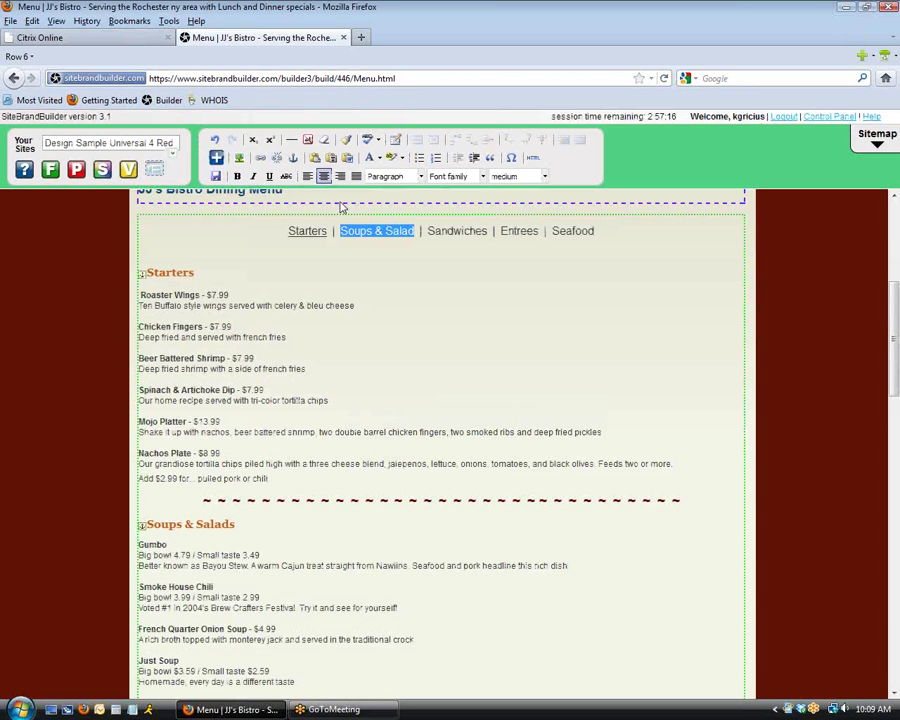
click(259, 157)
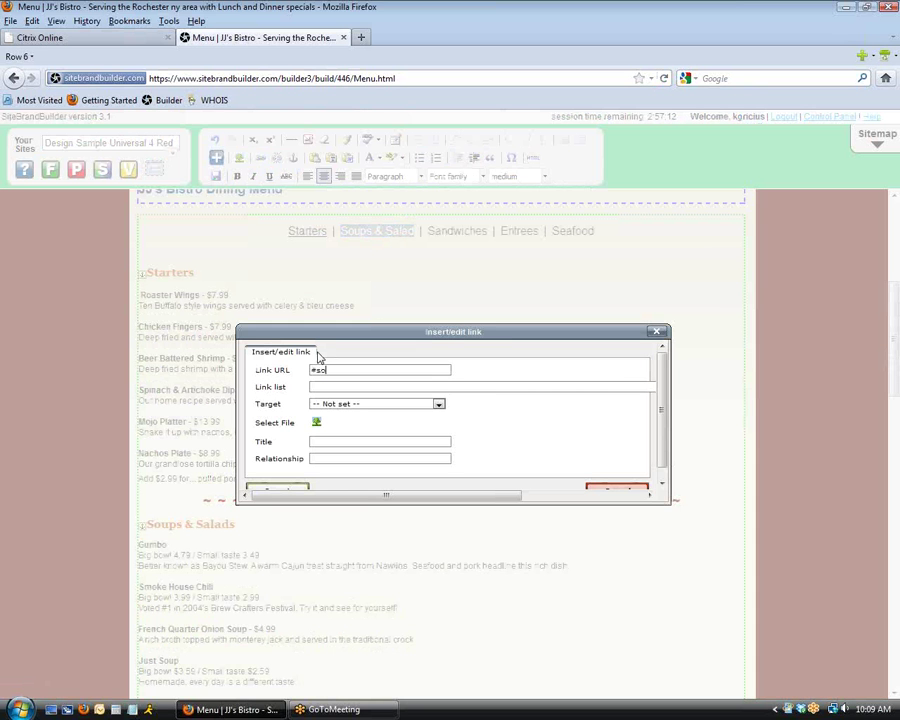
click(288, 488)
Step: Link the word Sandwiches in the section list to the URL "#sandwich"
drag(428, 231, 488, 231)
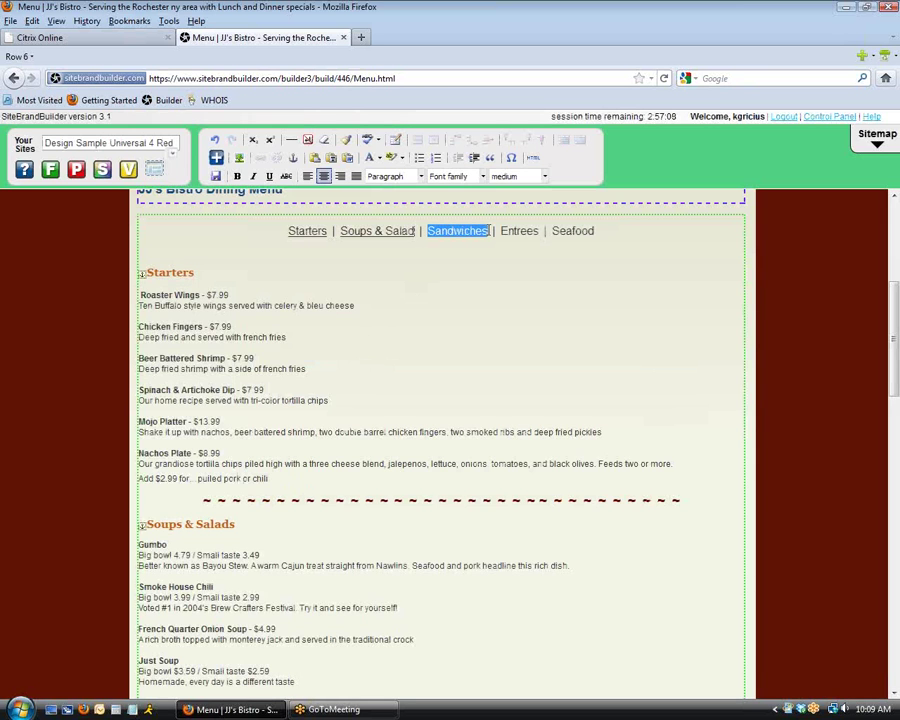
click(369, 142)
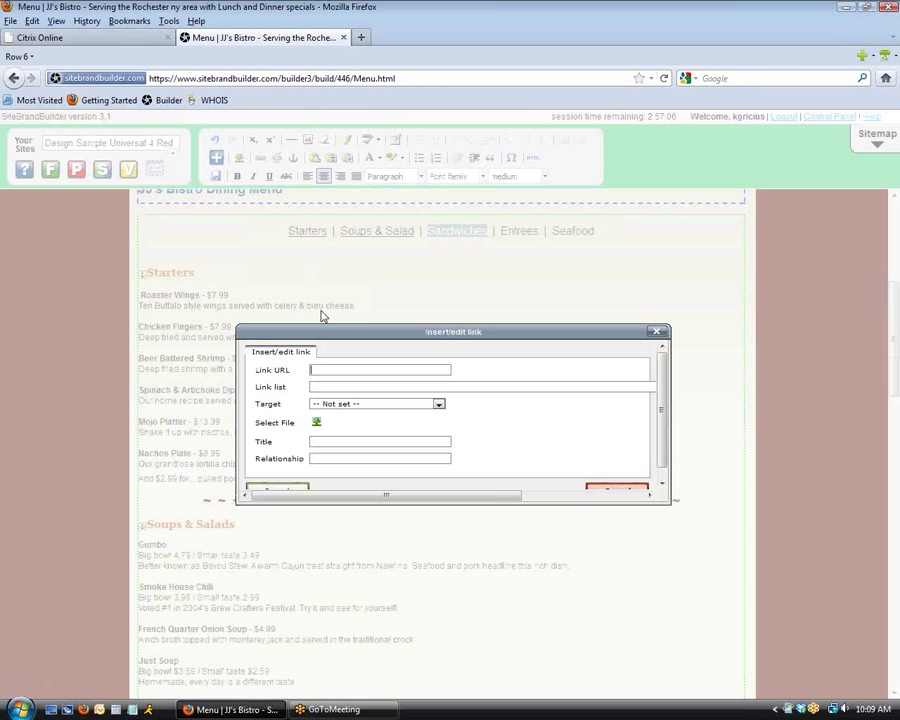
text(#sandwich)
drag(281, 484, 335, 456)
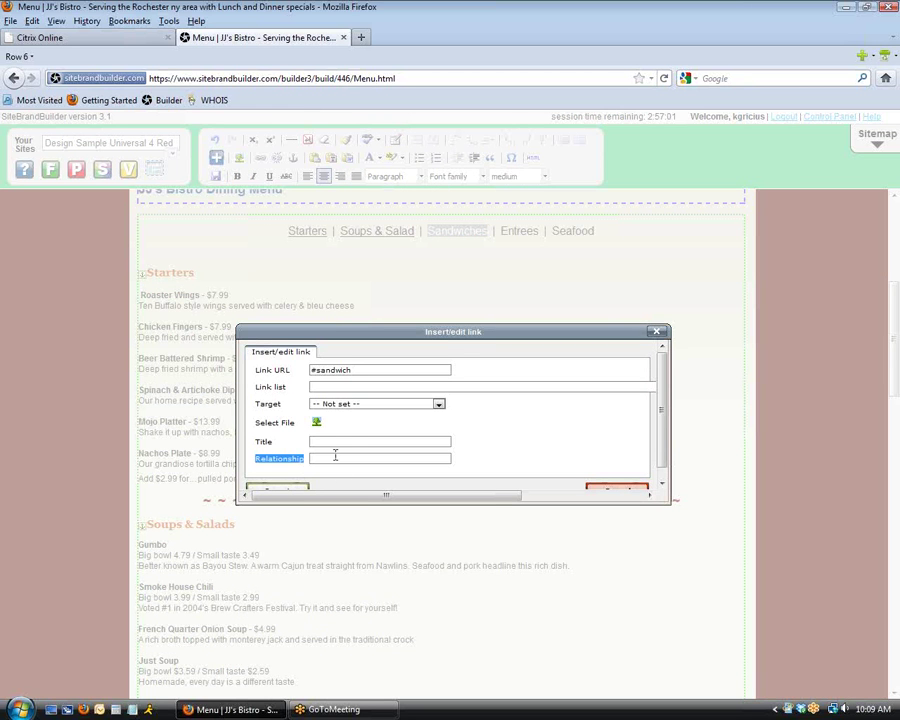
click(304, 489)
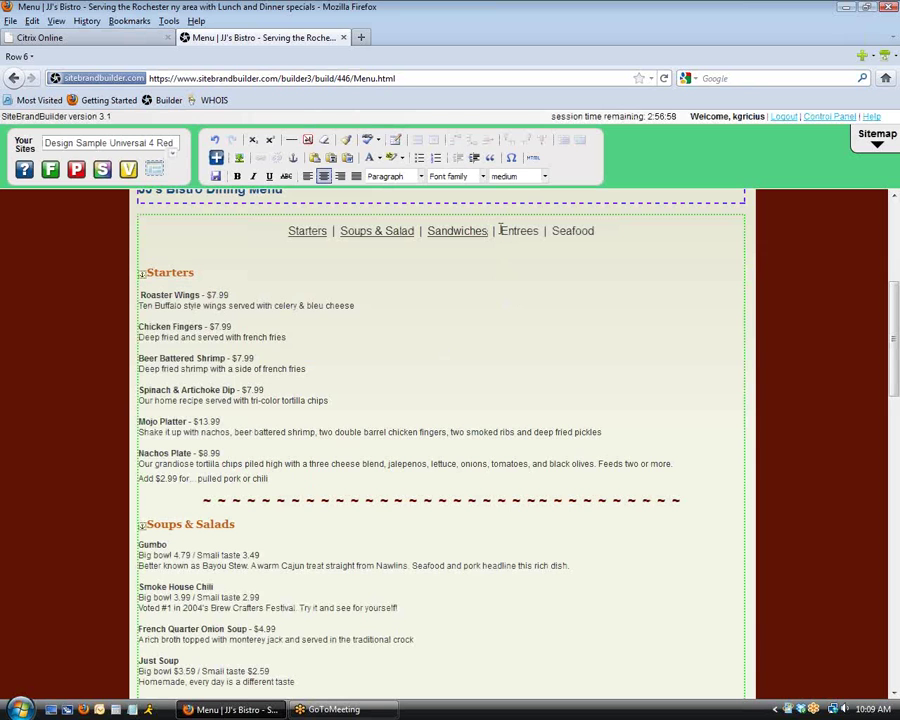
Step: Link the word Entrees in the section list to the URL "#entree"
drag(500, 230, 539, 231)
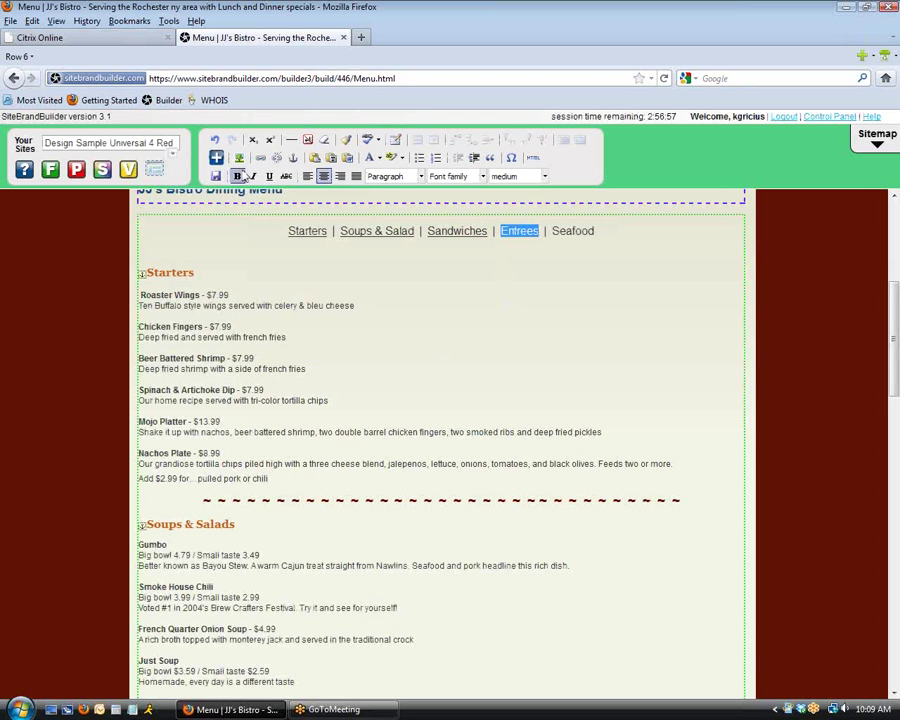
click(260, 157)
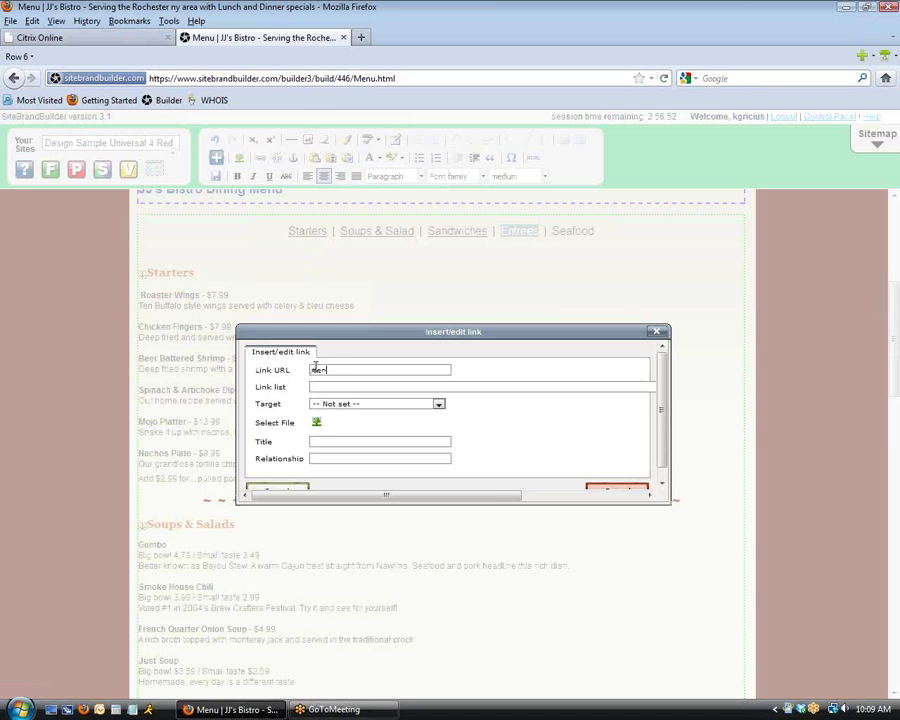
key(BackSpace)
click(301, 487)
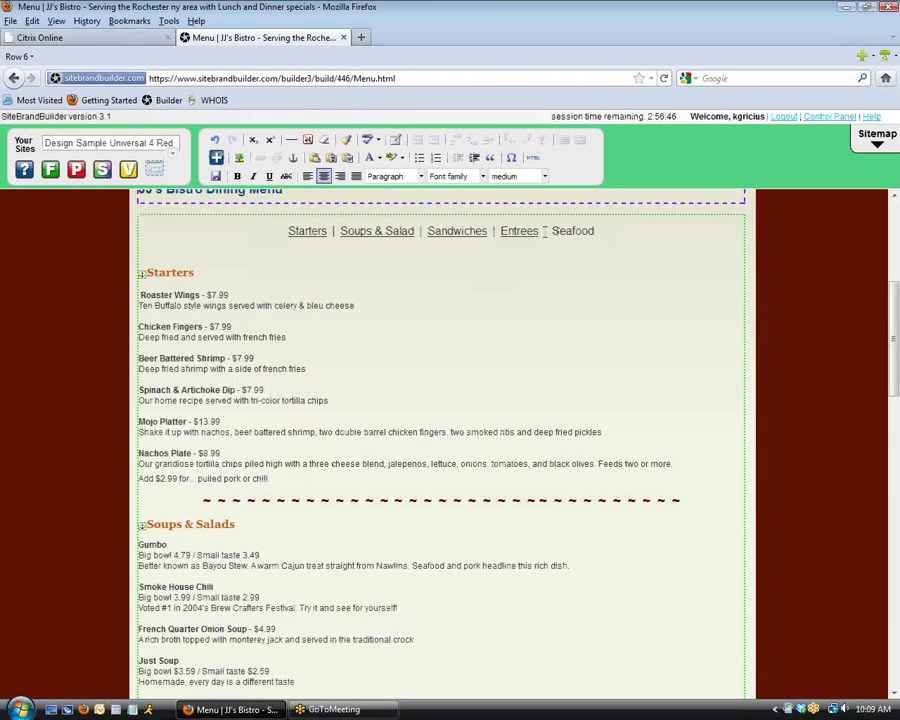
Step: Link the word Seafood in the section list to the URL "#seafood" and save the Menu page
drag(551, 231, 561, 231)
key(shift+Right)
key(shift+Right)
key(shift+Right)
key(shift+Right)
key(shift+Right)
key(shift+Right)
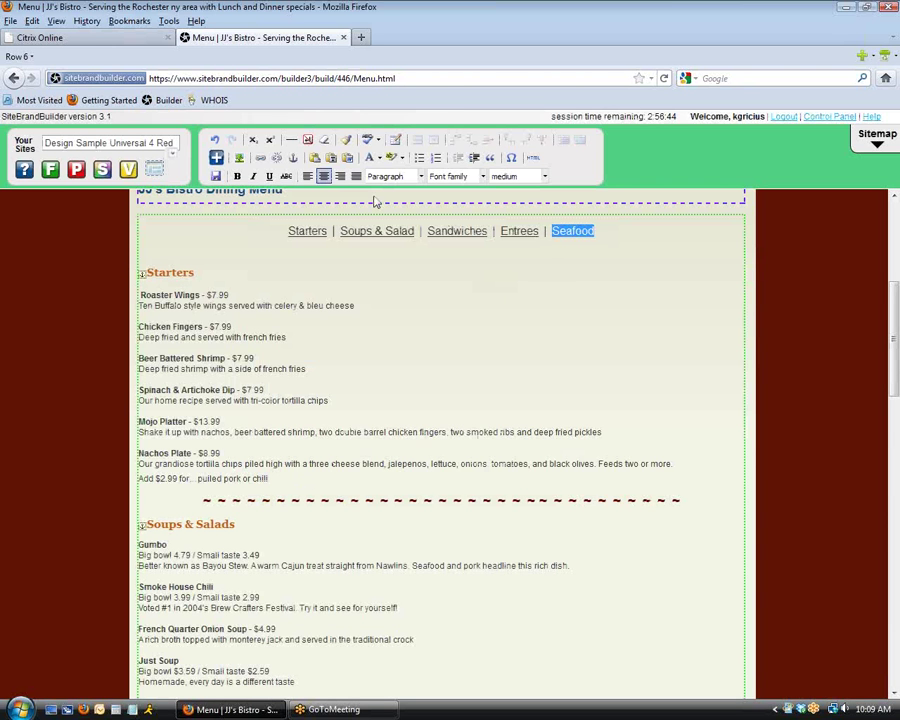
click(260, 157)
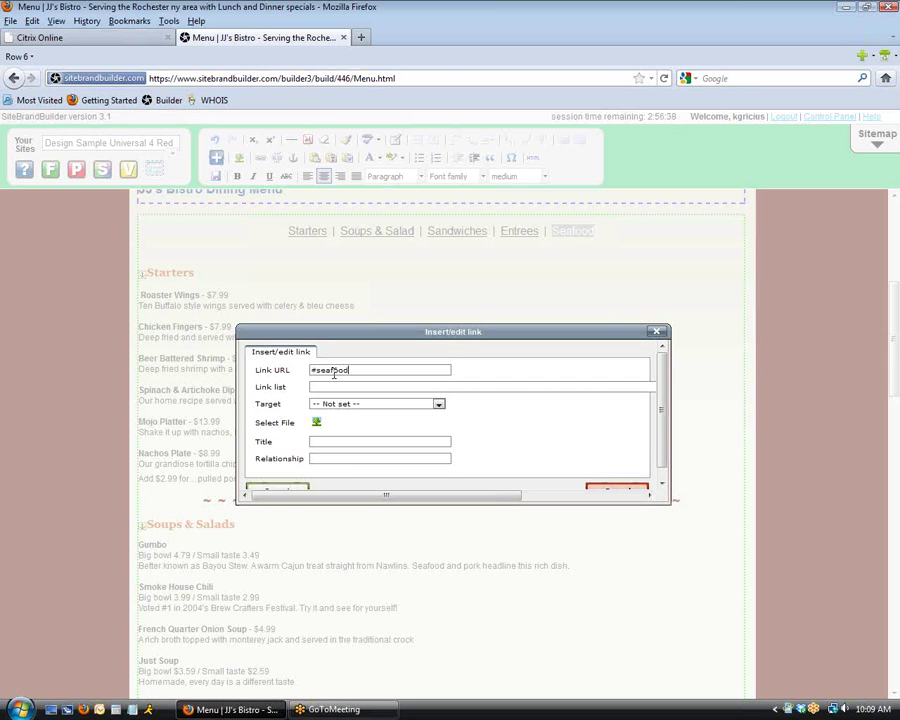
text(#seafood)
click(298, 488)
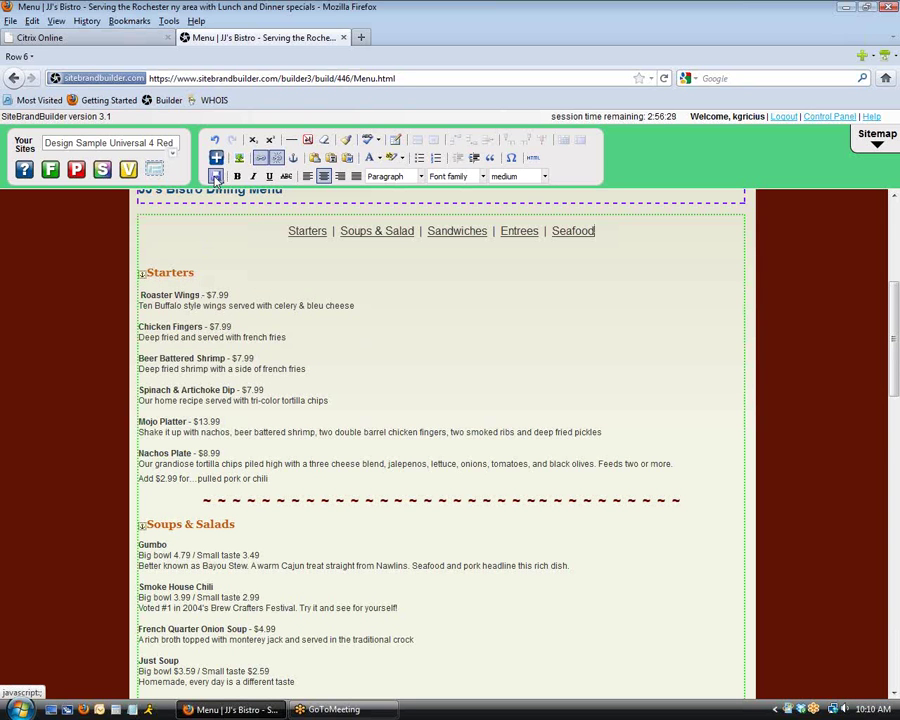
click(216, 177)
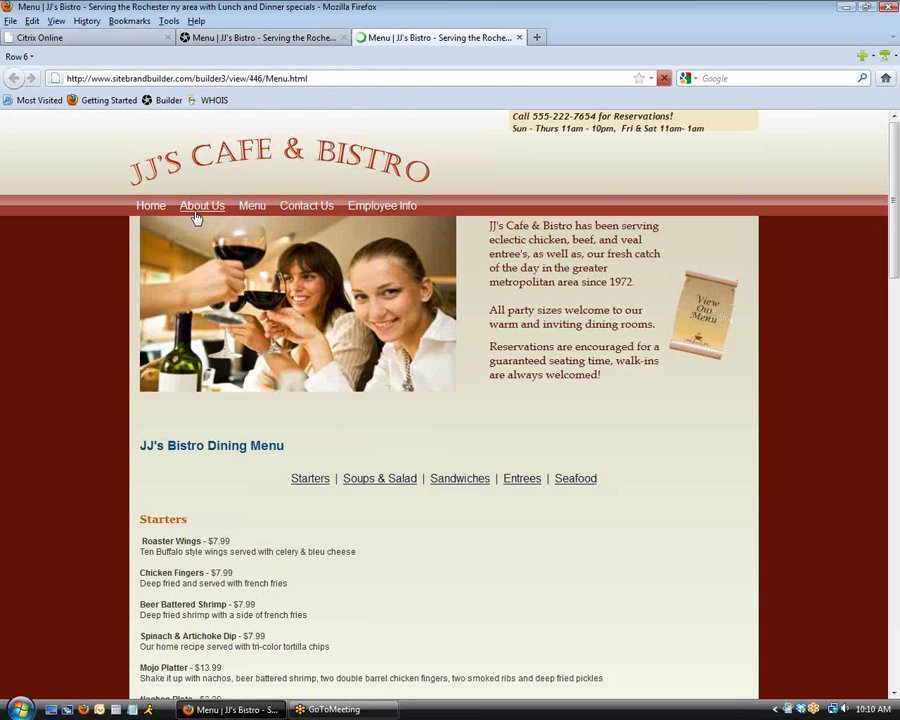
Step: Test the Starters, Soups & Salad, Sandwiches, Entrees and Seafood links on the viewed Menu page, returning to the section list after each
scroll(287, 357, down, 3)
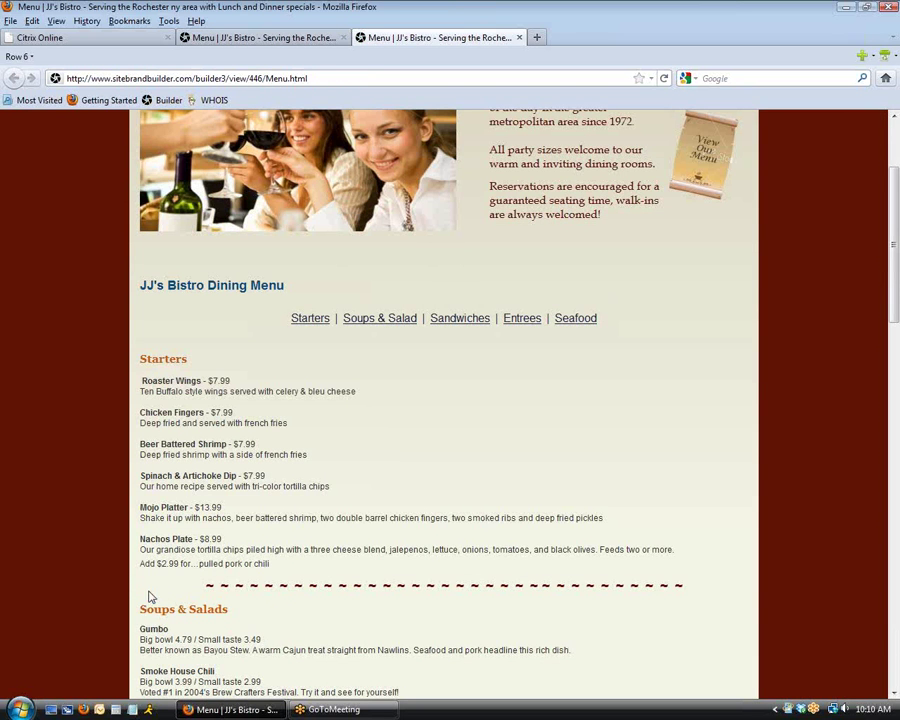
click(310, 319)
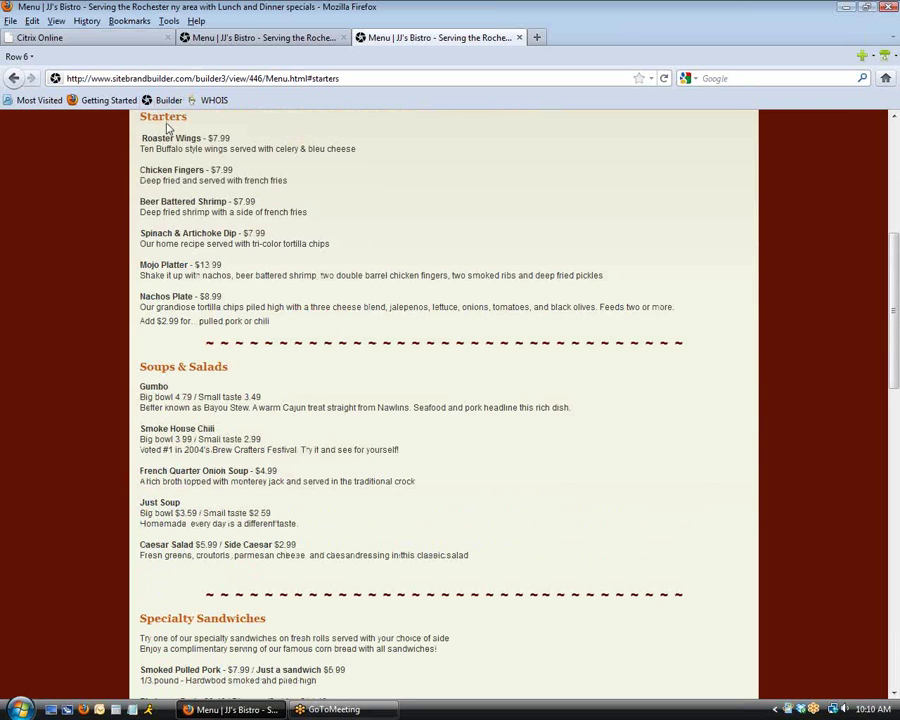
scroll(173, 152, up, 4)
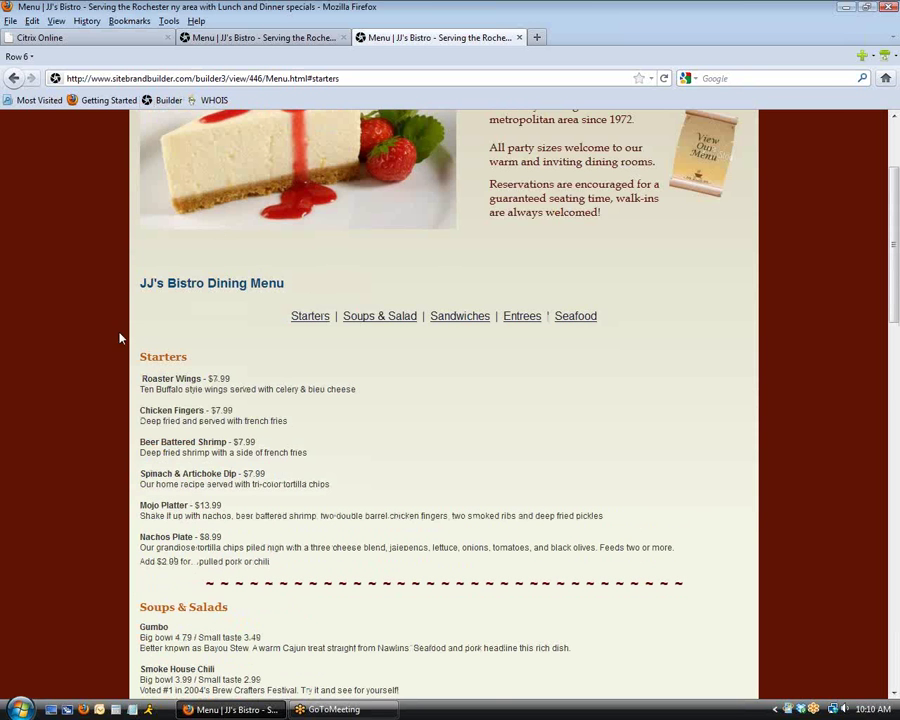
click(372, 318)
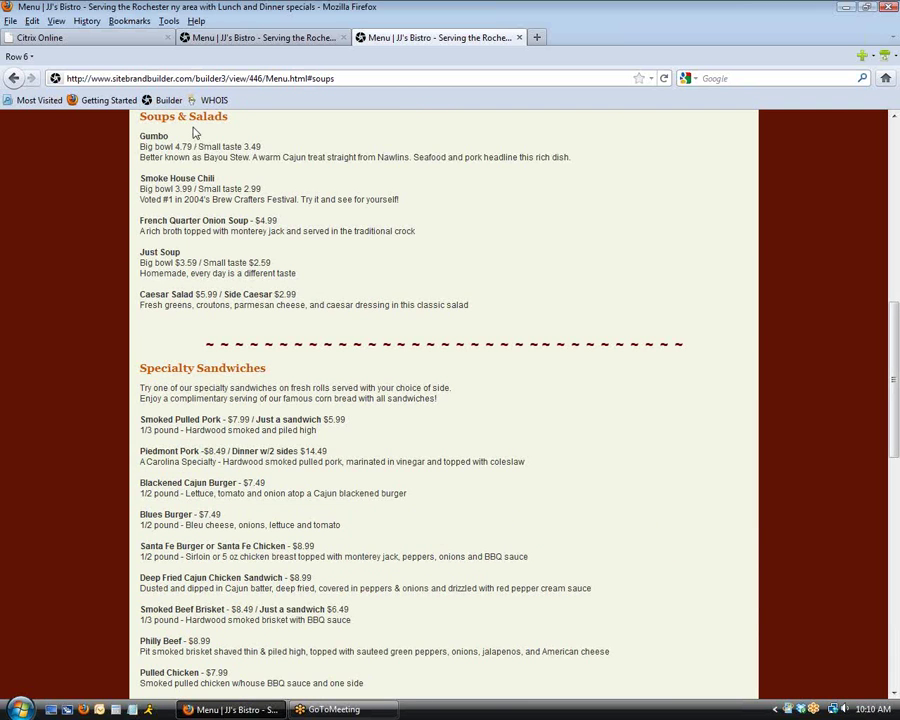
scroll(220, 133, up, 10)
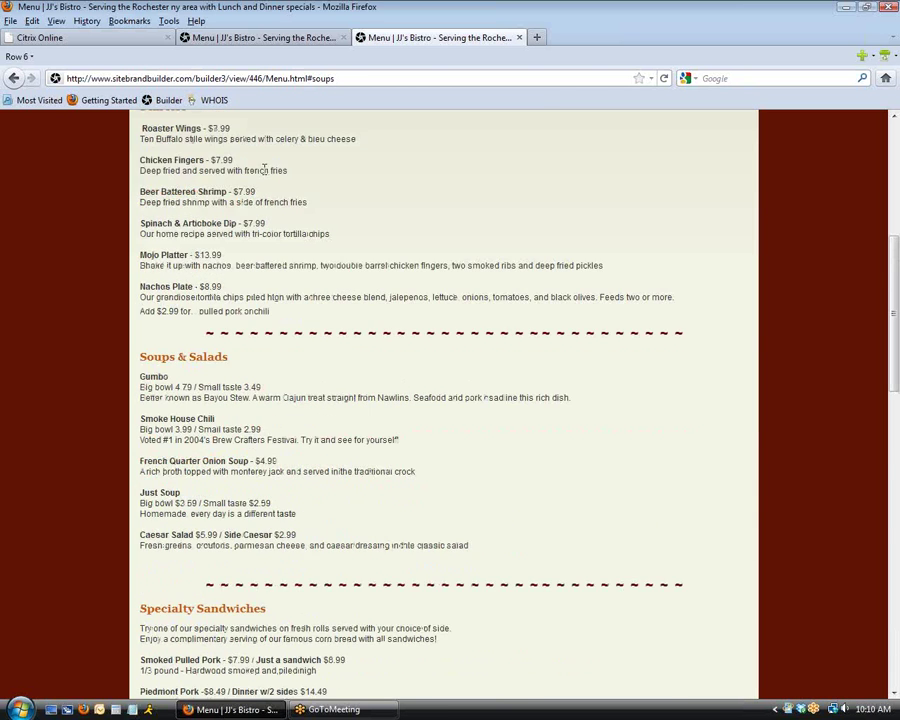
click(455, 470)
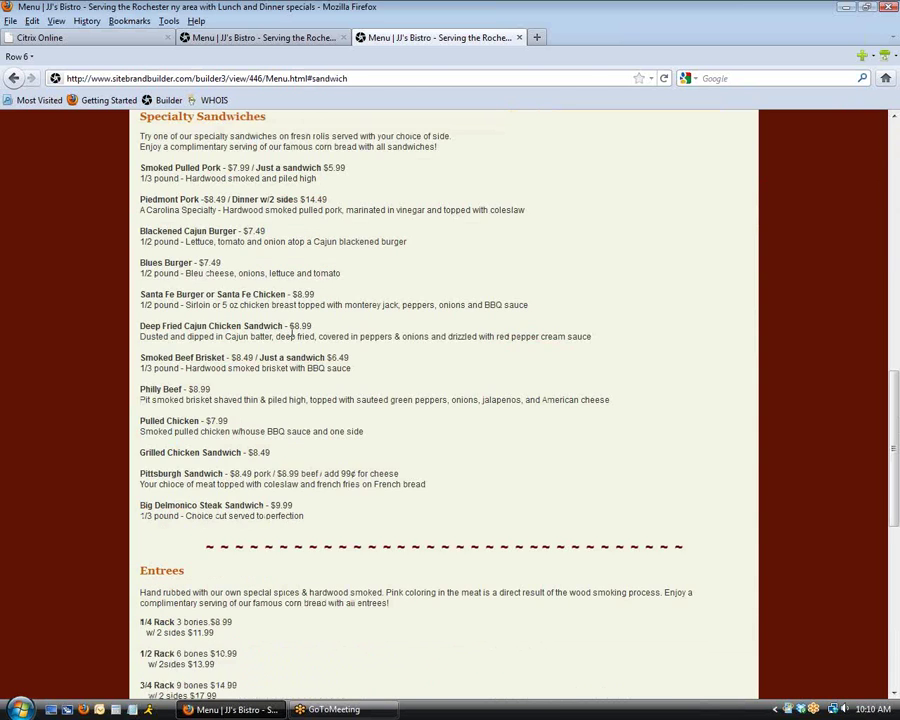
scroll(230, 180, up, 10)
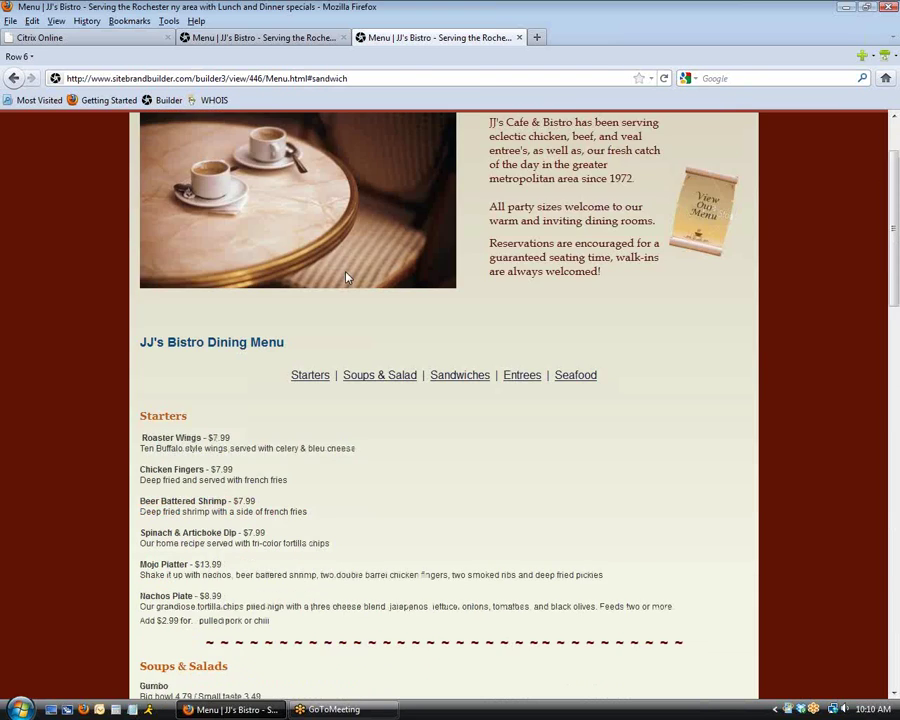
click(516, 377)
scroll(519, 379, up, 10)
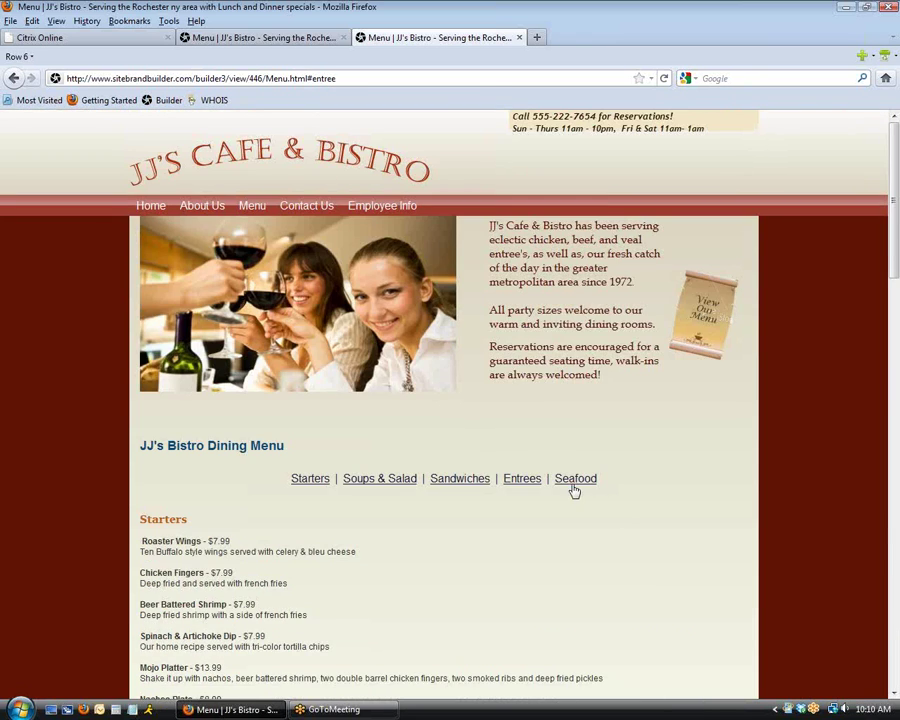
click(575, 480)
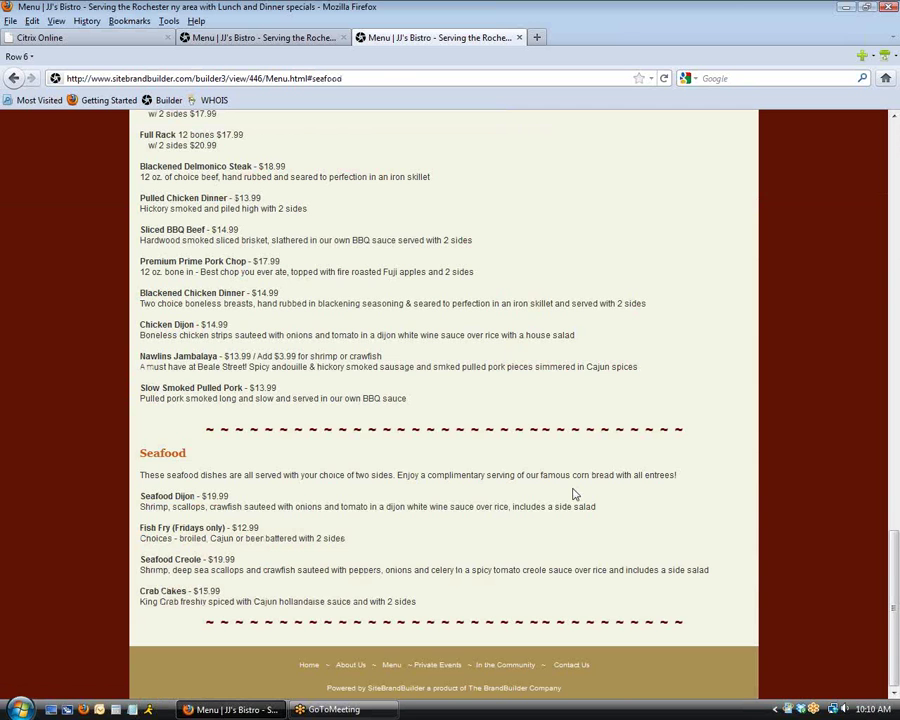
scroll(576, 482, up, 15)
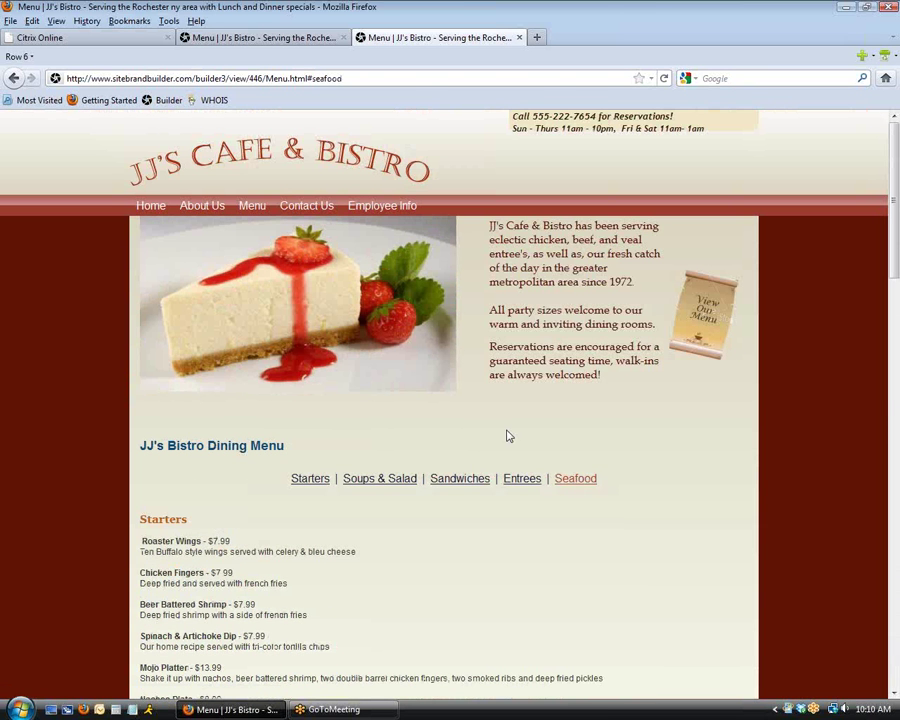
Step: View the site's Home page in the preview, and open the same page for editing in the site builder
click(160, 208)
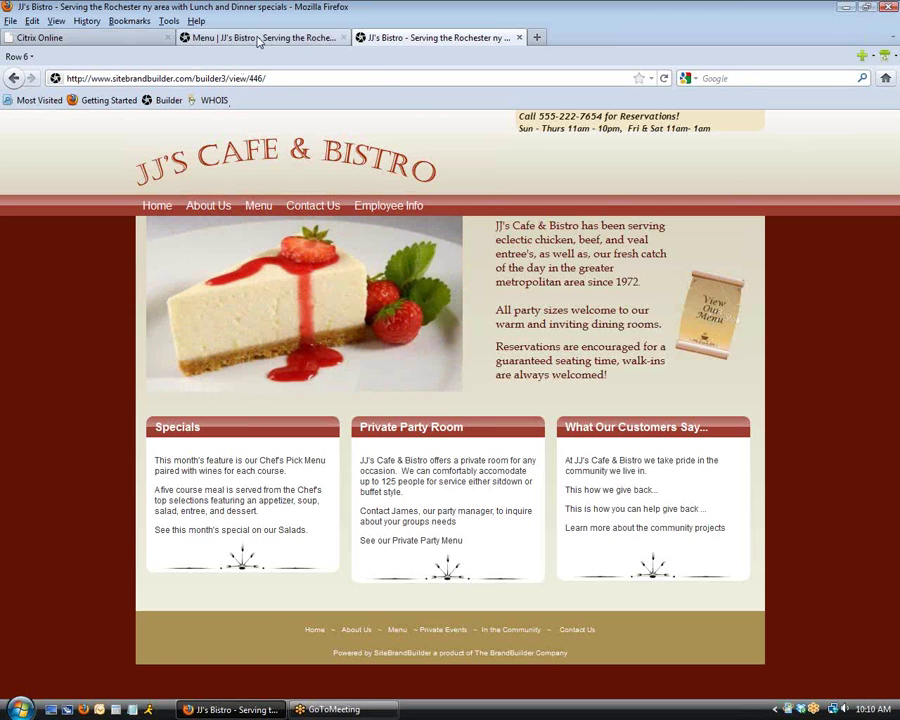
click(258, 38)
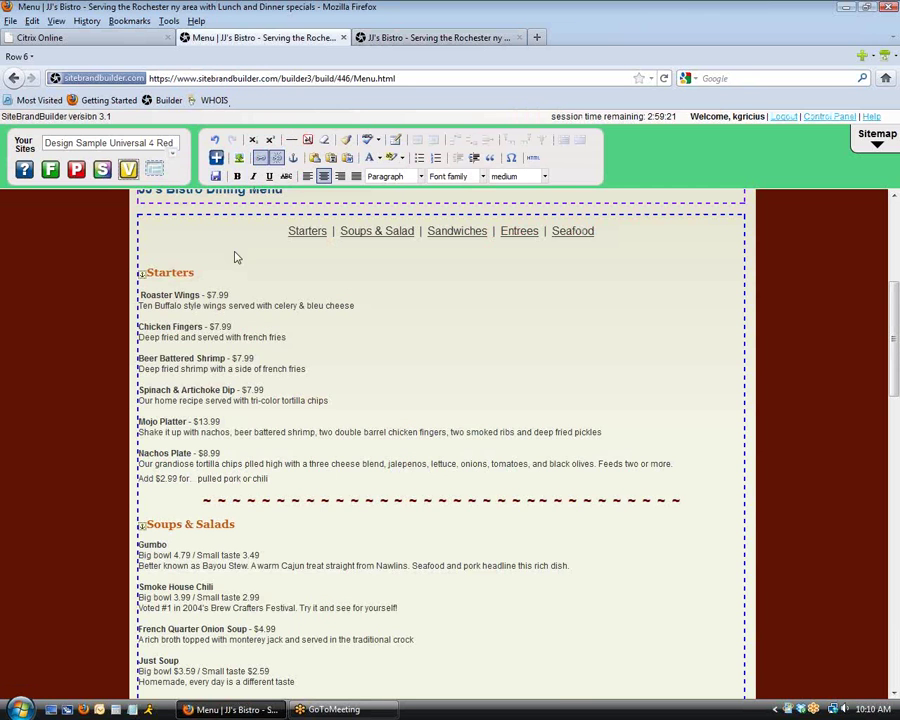
scroll(150, 262, up, 6)
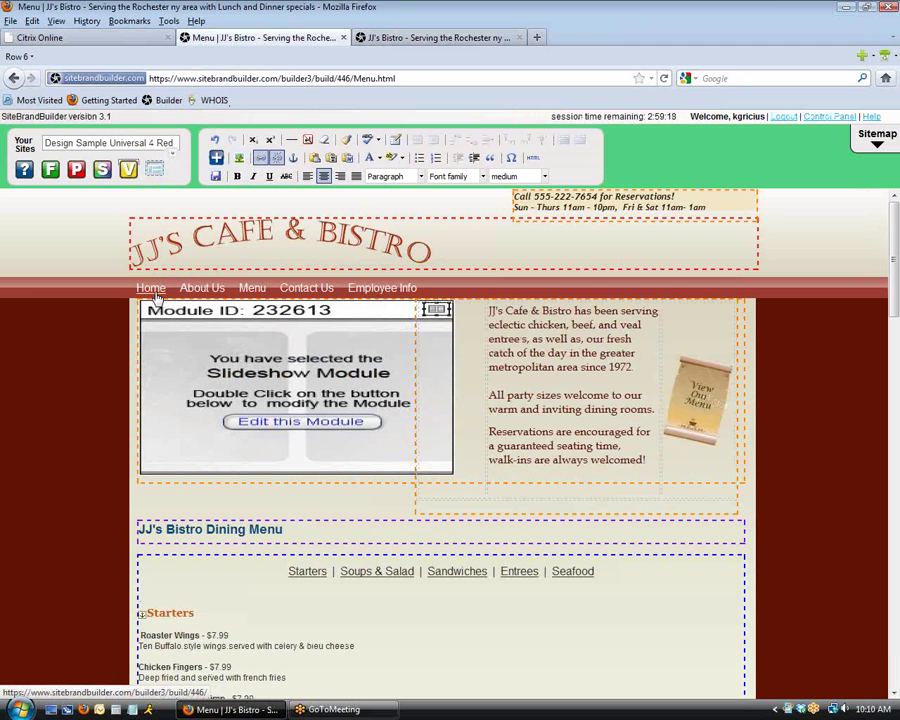
click(156, 295)
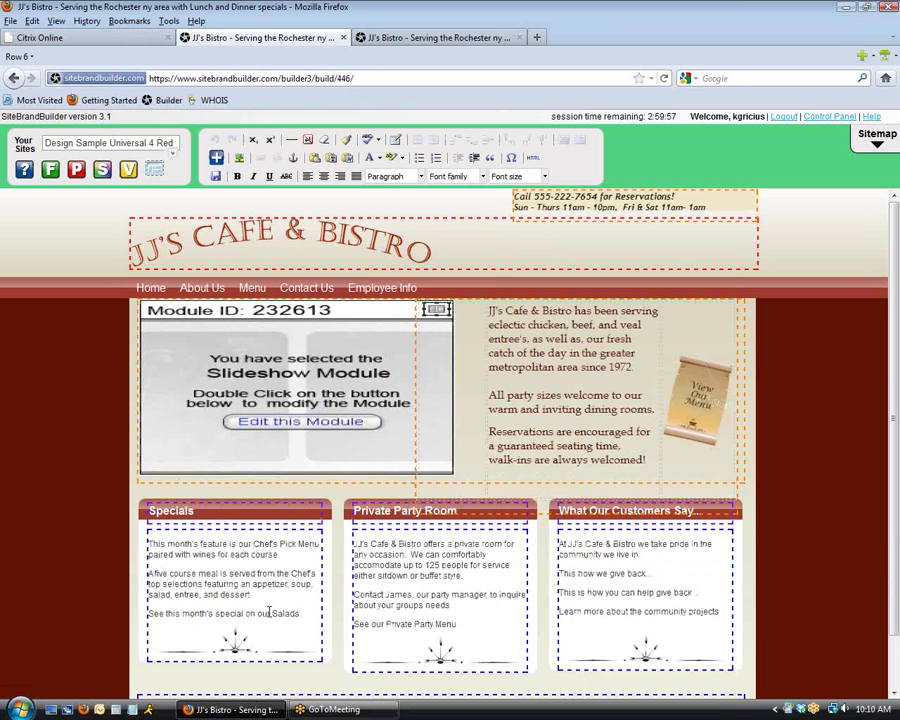
Step: Start inserting a link on the word Salads in the Specials text and show the list of site pages available as targets
drag(272, 613, 293, 617)
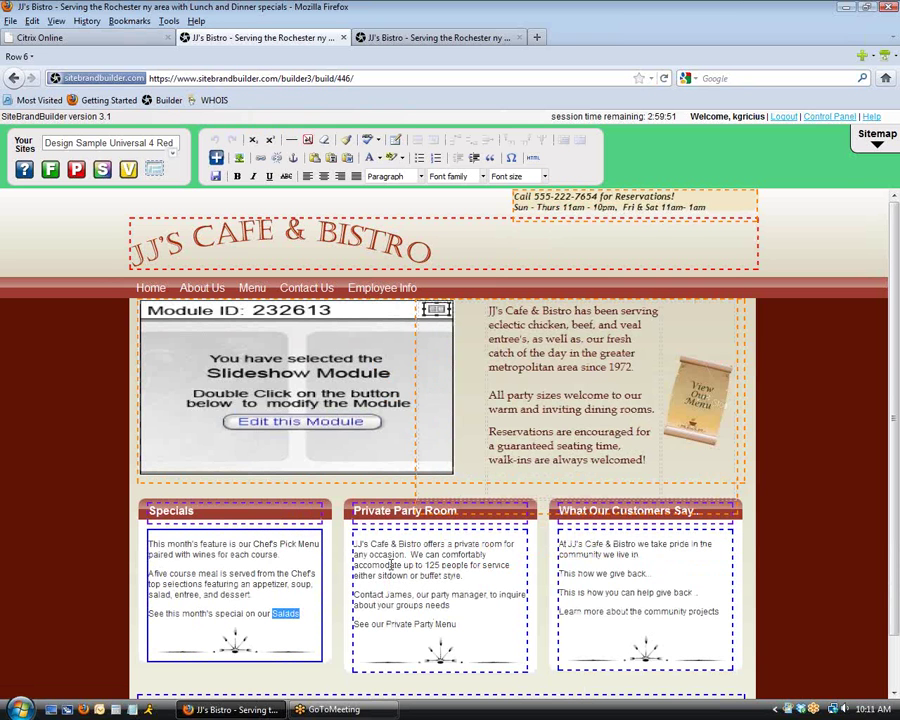
click(259, 161)
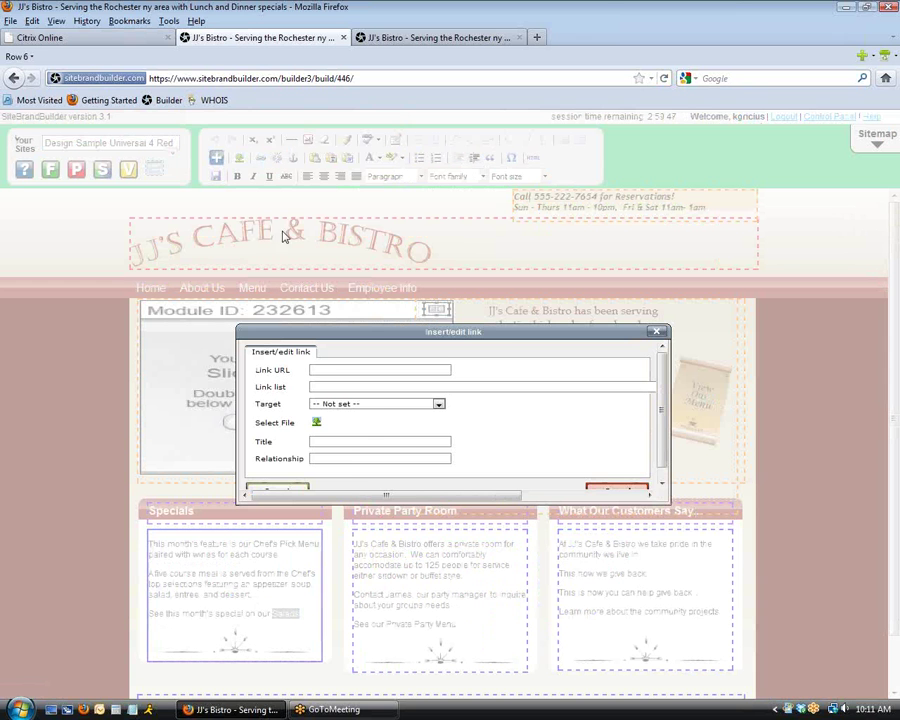
click(334, 389)
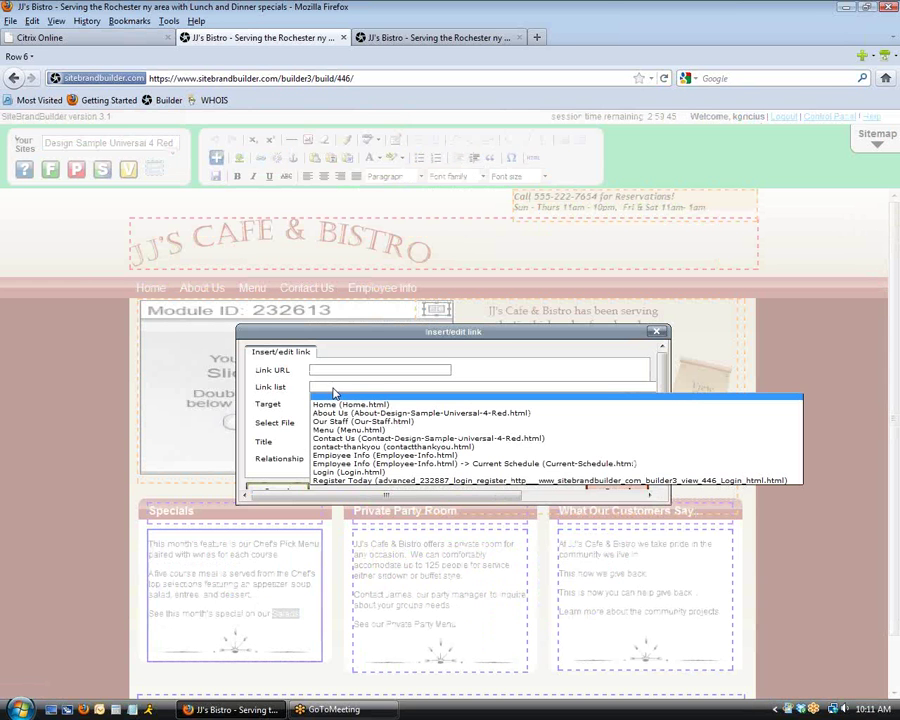